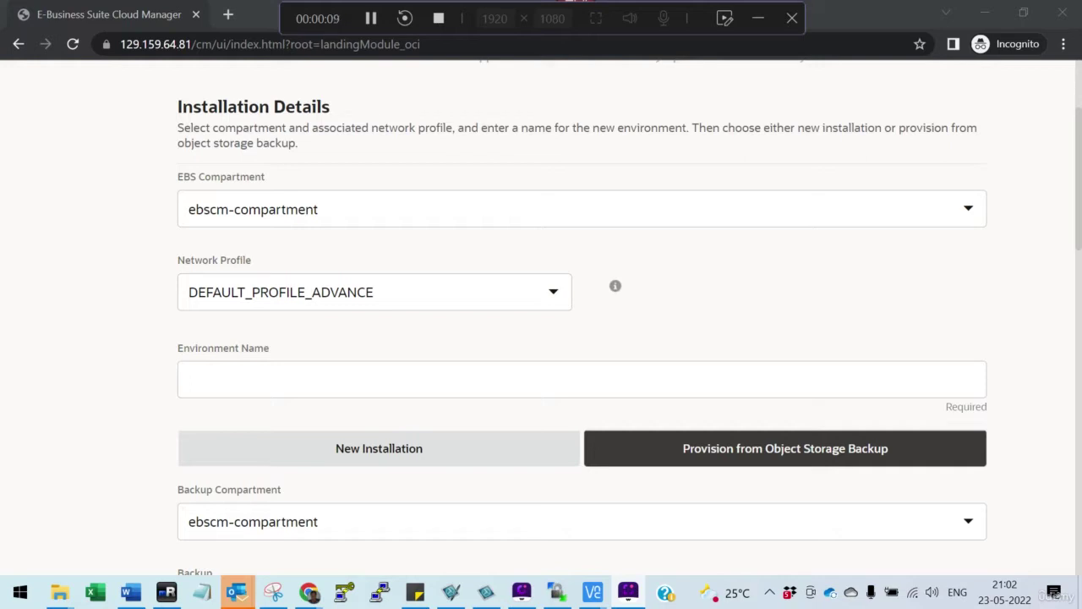
- Type the opening letters of the environment name, checking the Word reference document
scroll(660, 271, up, 3)
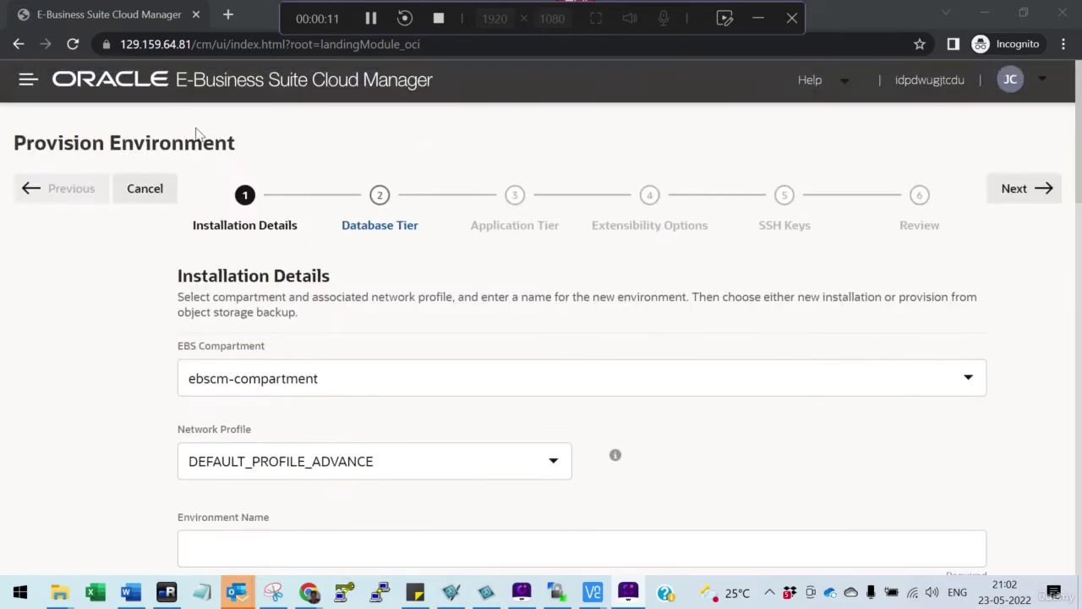
scroll(358, 282, down, 1)
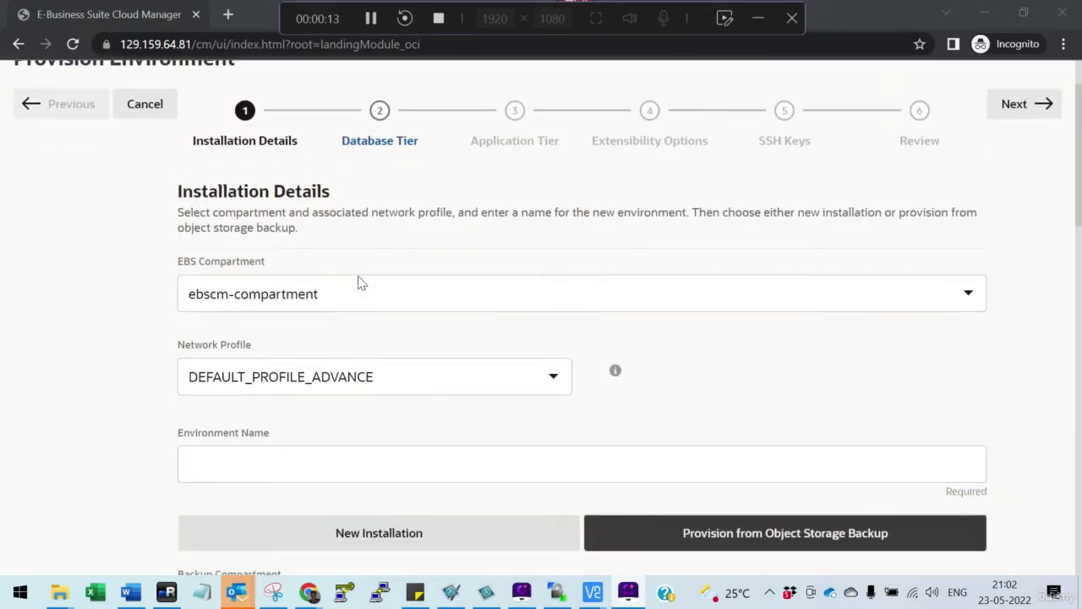
scroll(358, 282, down, 1)
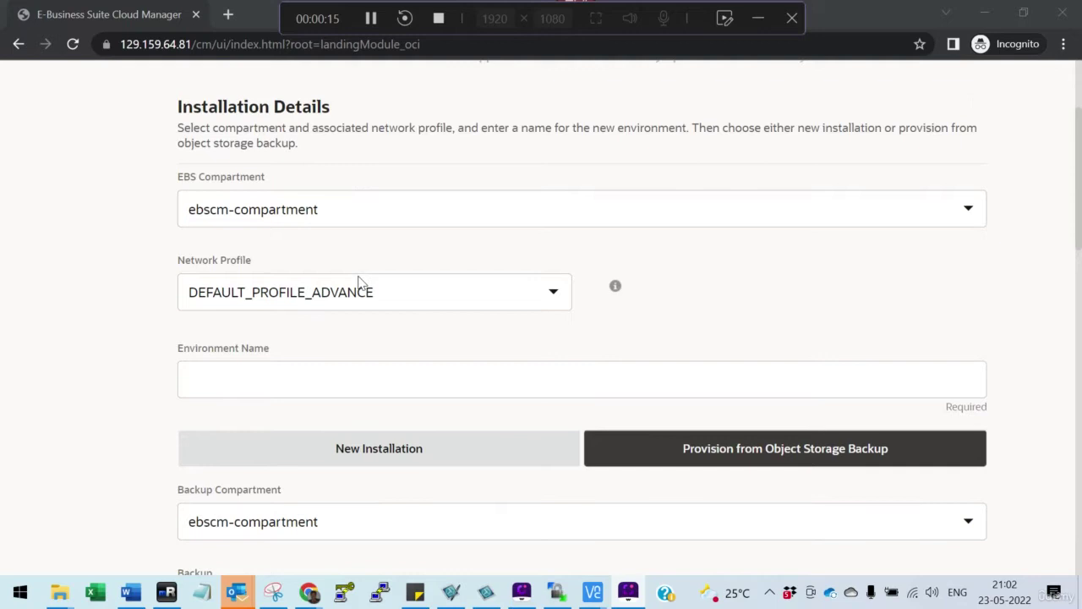
scroll(358, 282, up, 2)
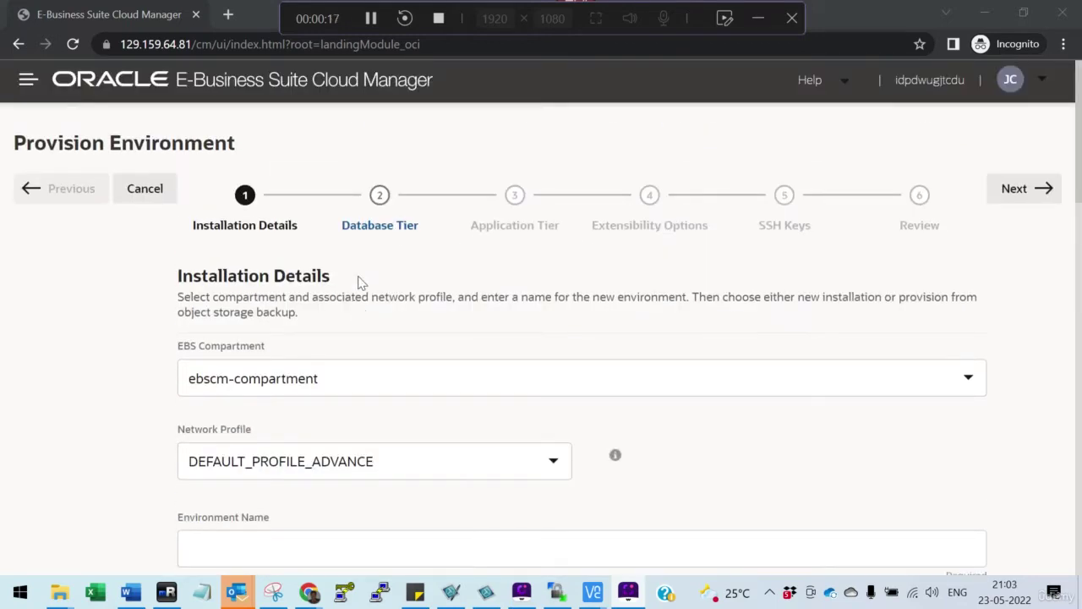
scroll(358, 283, down, 5)
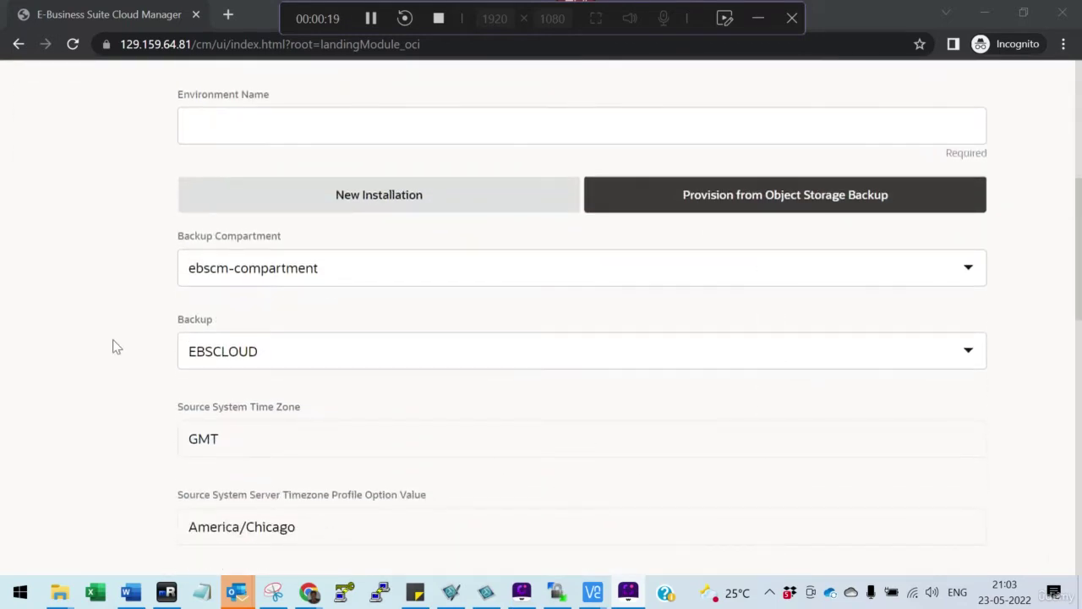
scroll(117, 347, up, 2)
click(219, 304)
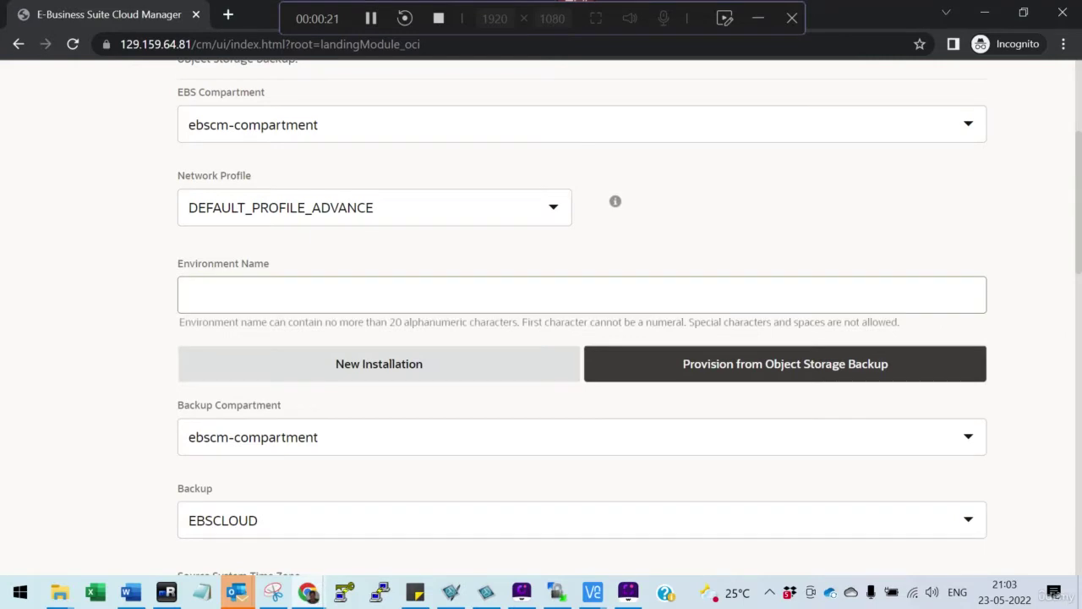
text(eBS)
key(BackSpace)
text(BSR)
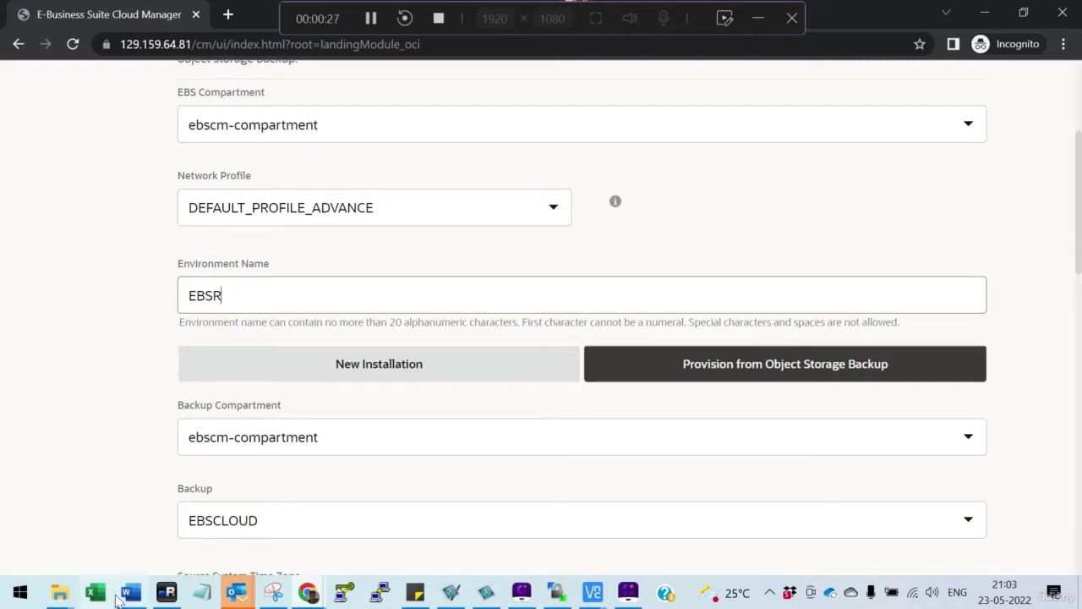
click(130, 592)
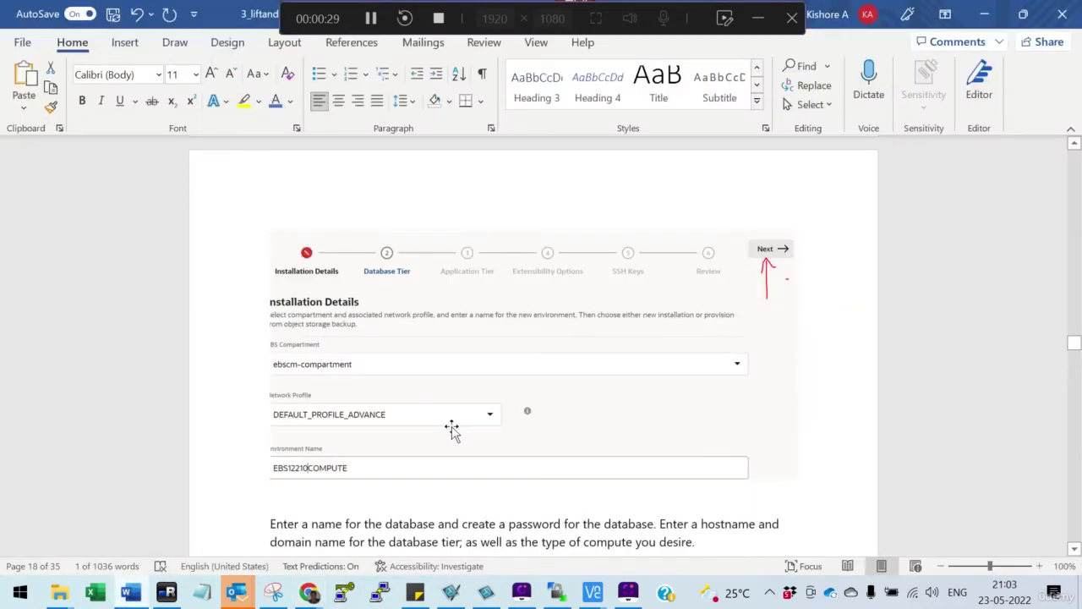
key(alt+Tab)
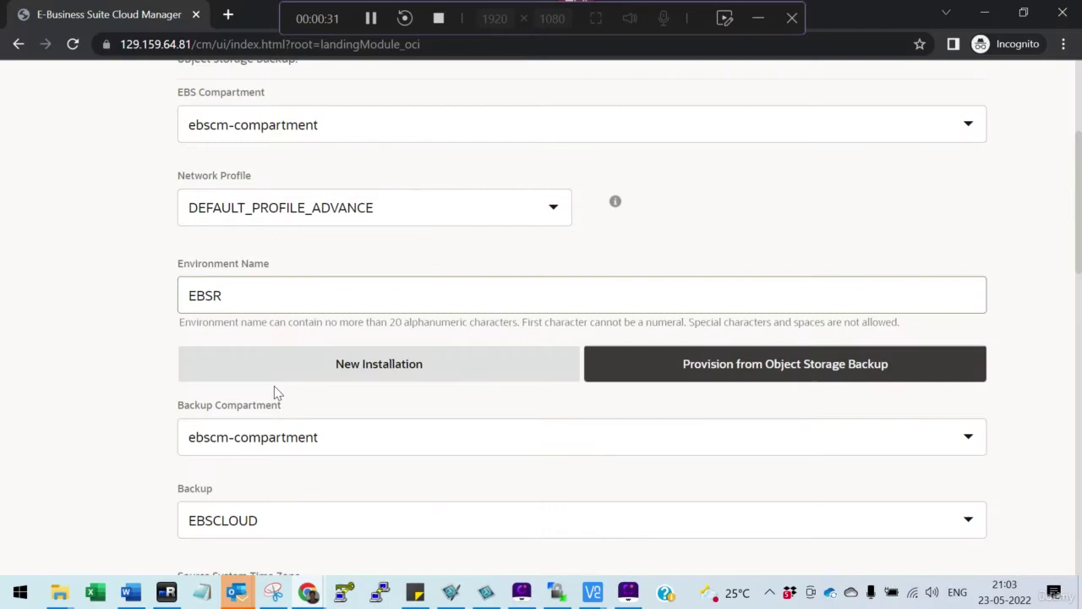
- Complete the Environment Name as EBS12210COMPUTE, correcting the typos
text(12)
key(BackSpace)
key(BackSpace)
key(BackSpace)
text(12210)
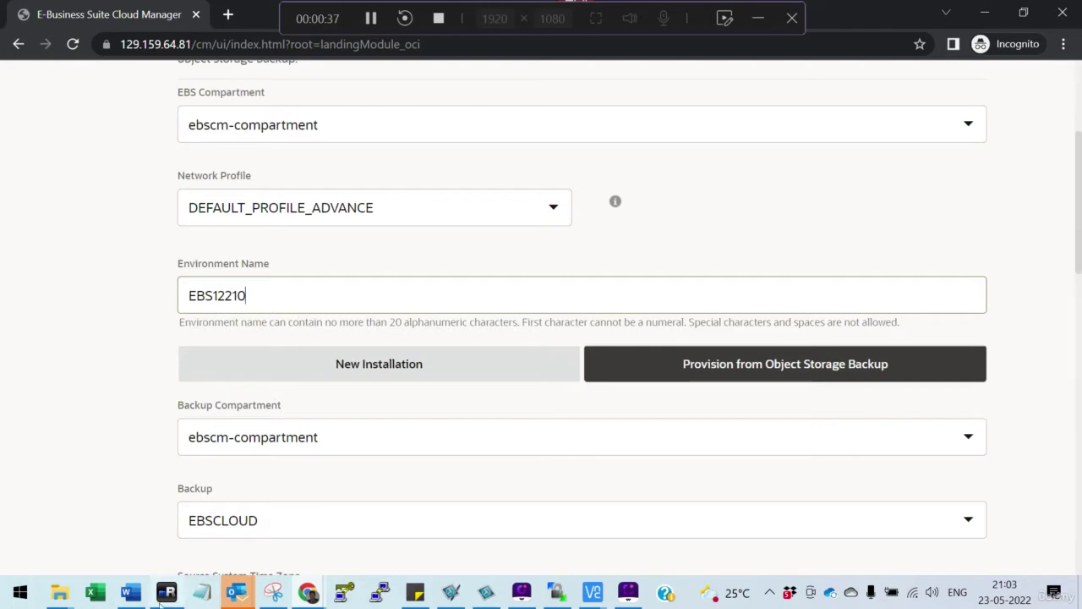
click(133, 604)
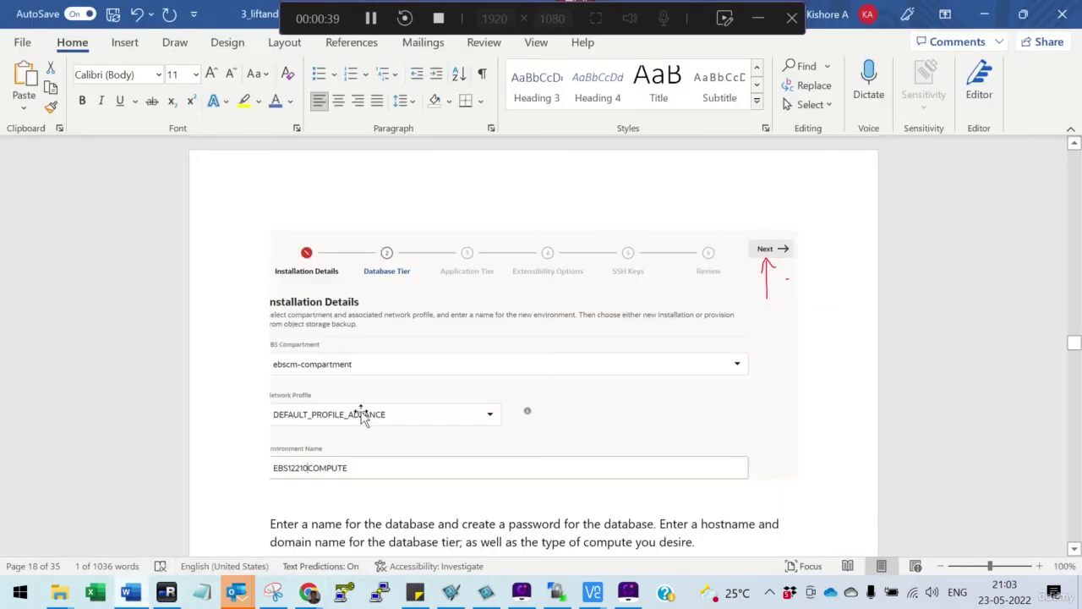
key(alt+Tab)
text(COM)
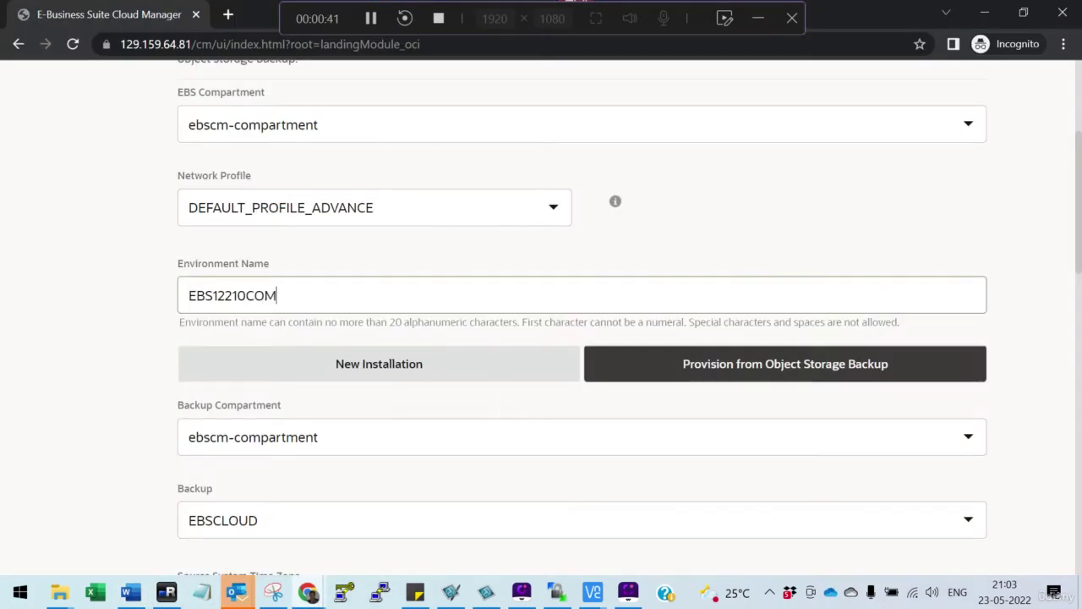
text(PUYTE)
key(BackSpace)
key(BackSpace)
key(BackSpace)
text(TE)
scroll(630, 420, up, 2)
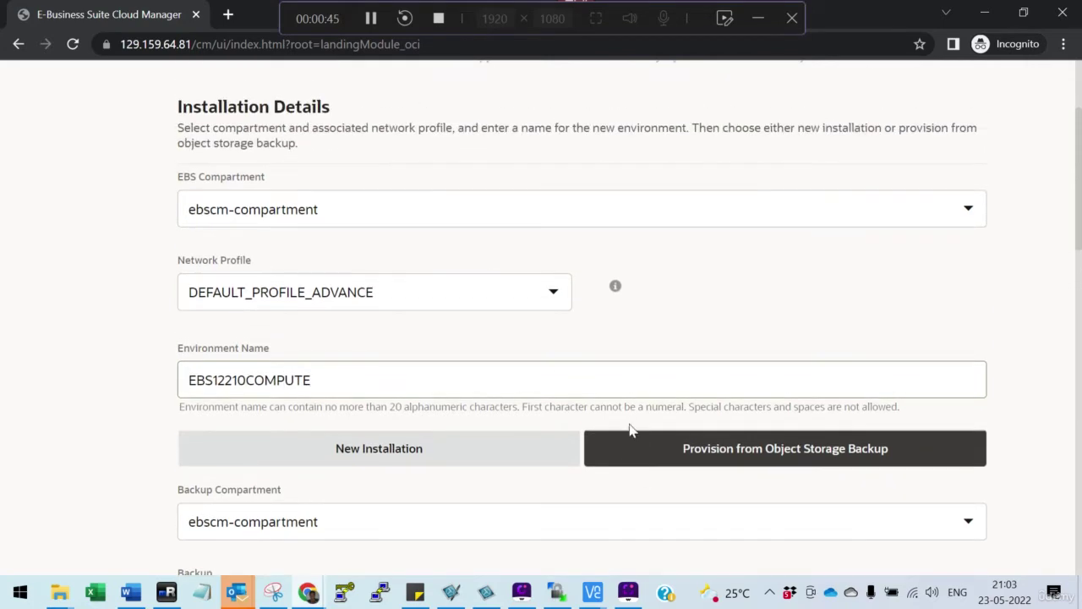
- Snip the Installation Details form down to the Environment Name field
click(273, 592)
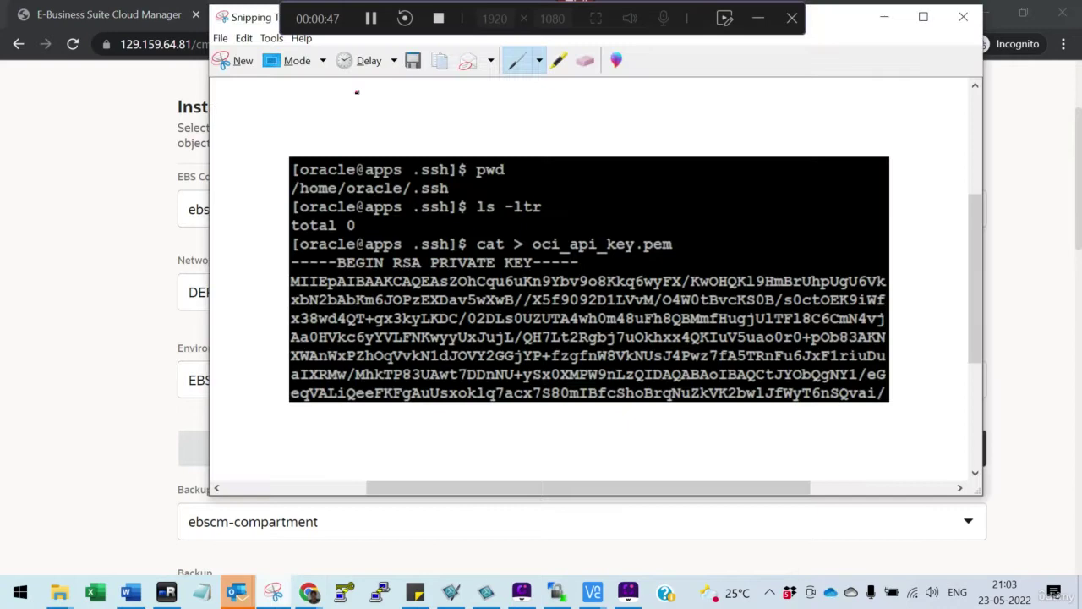
click(245, 65)
drag(164, 85, 1013, 411)
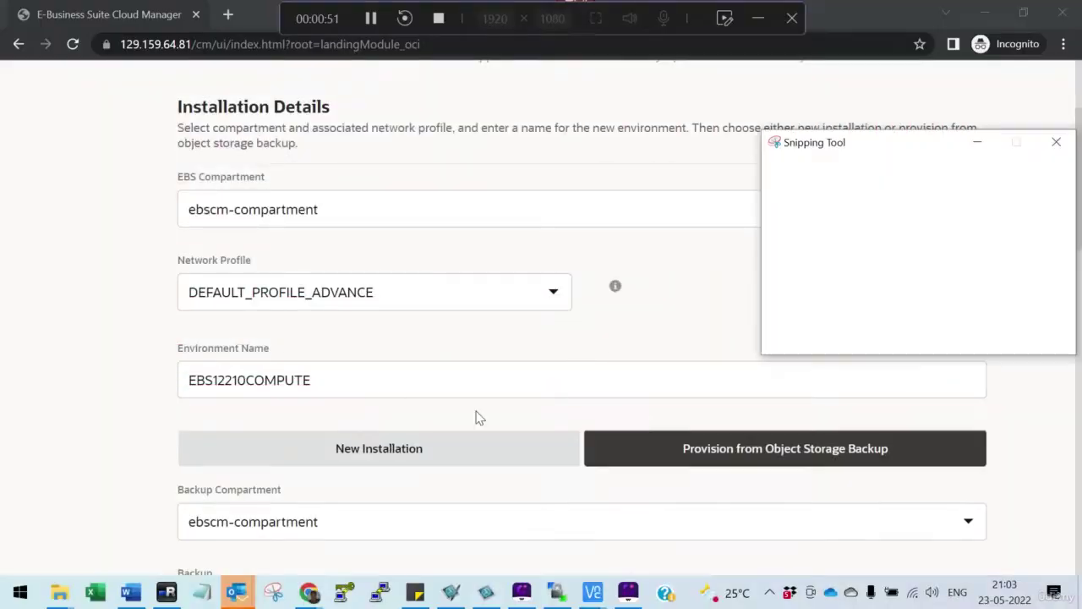
- Highlight EBS12210COMPUTE in yellow, then select the old Installation Details screenshot in Word
click(403, 56)
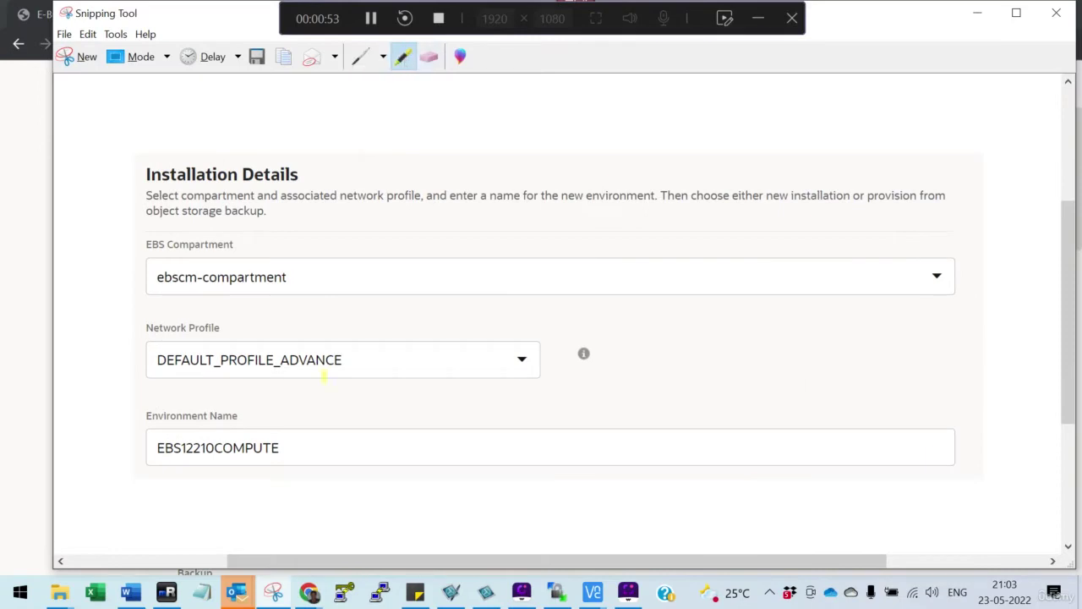
drag(145, 450, 278, 448)
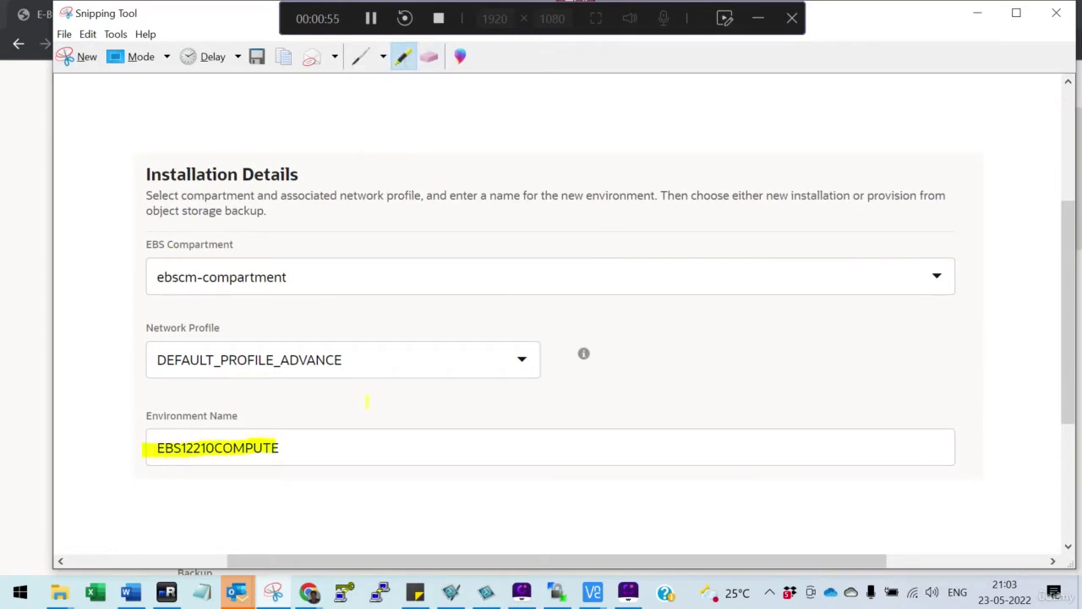
click(129, 592)
click(495, 360)
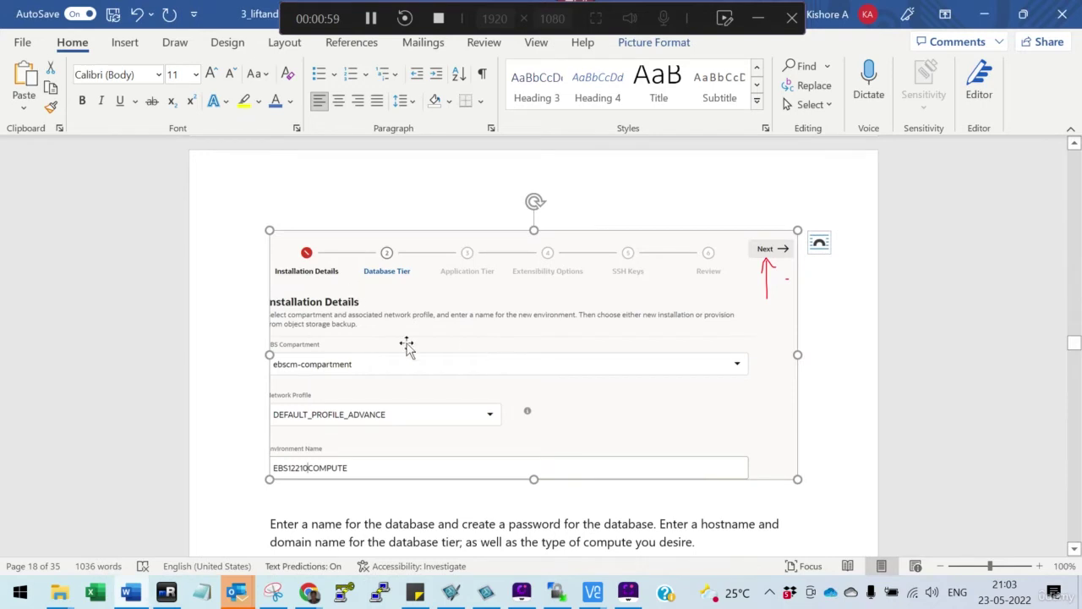
- Paste the annotated capture into the Word document in place of the selected screenshot
key(ctrl+v)
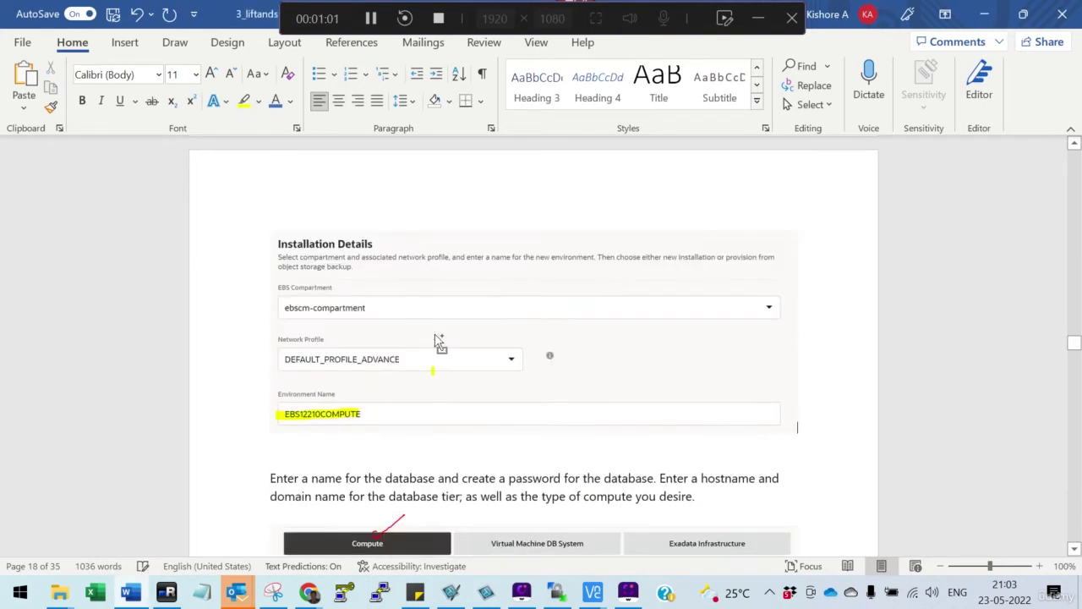
scroll(466, 325, up, 10)
scroll(467, 325, up, 8)
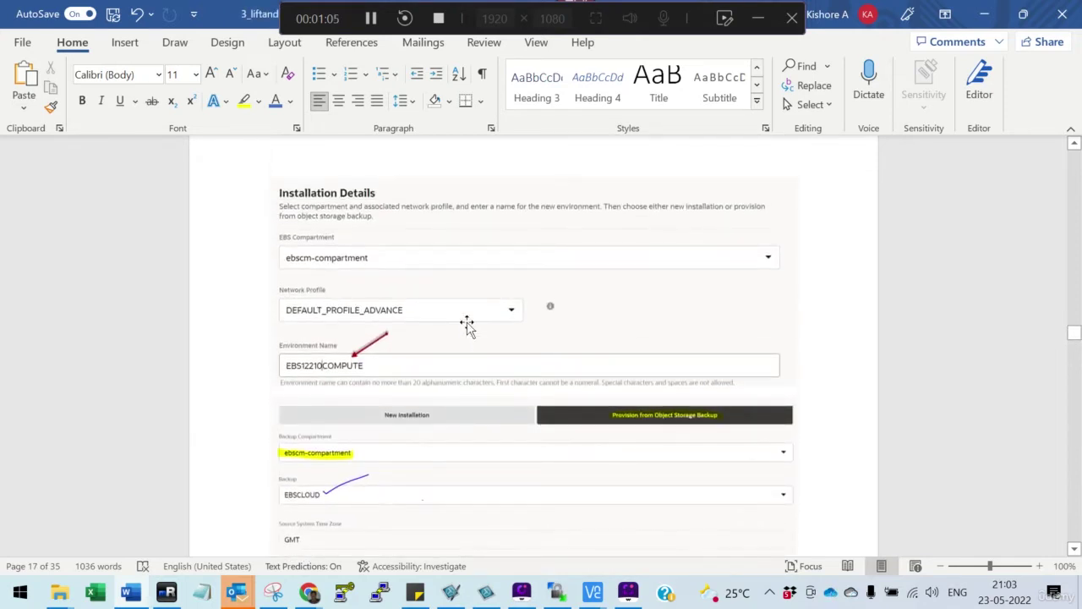
scroll(467, 325, down, 10)
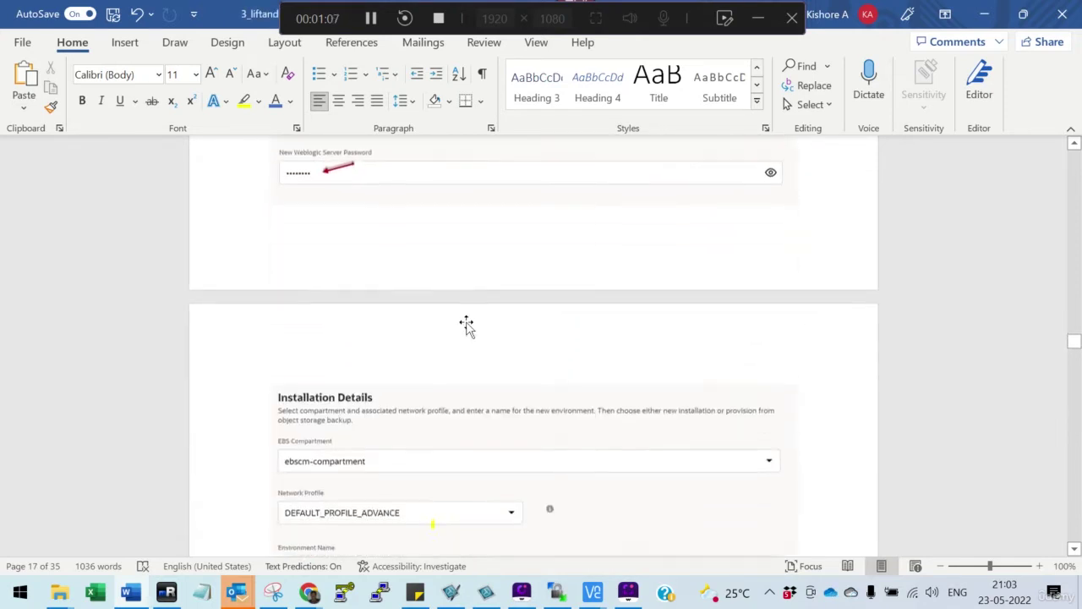
- Delete the duplicate Installation Details picture and review the page
click(450, 376)
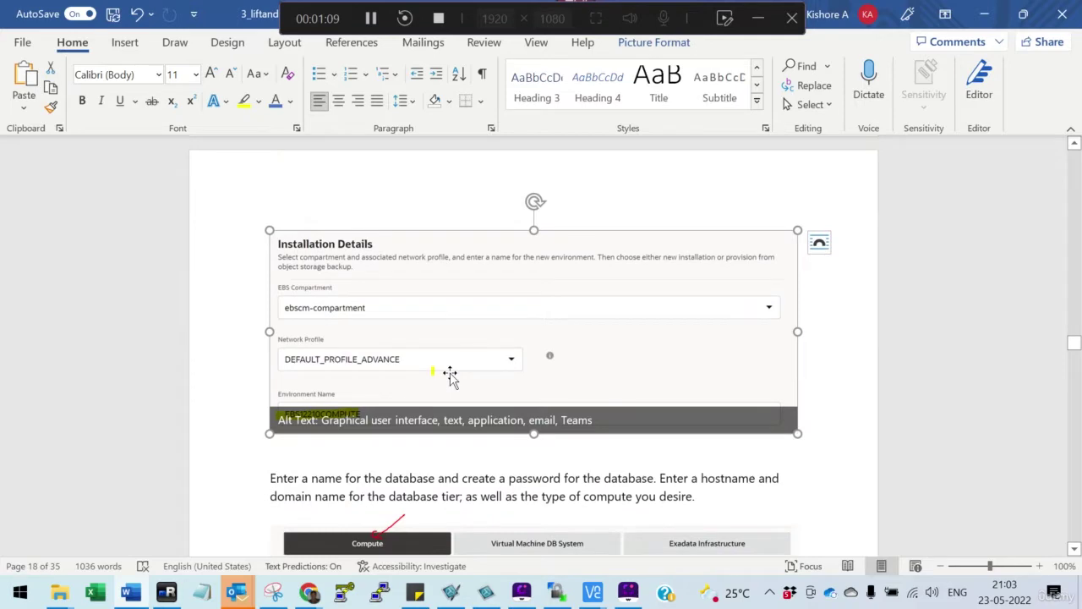
key(Delete)
scroll(572, 330, up, 8)
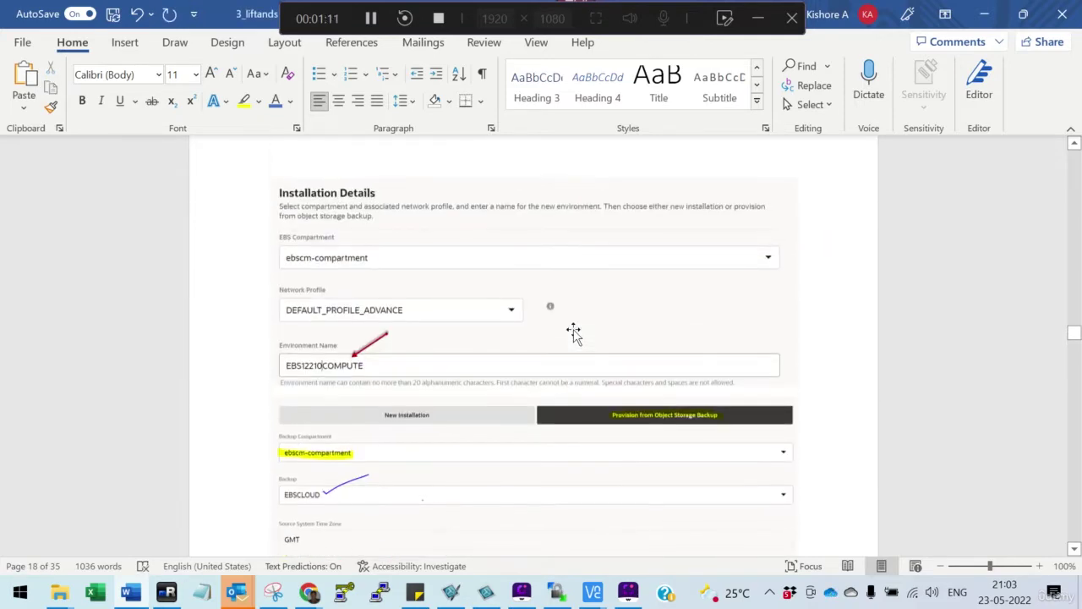
scroll(574, 334, up, 8)
scroll(573, 333, down, 2)
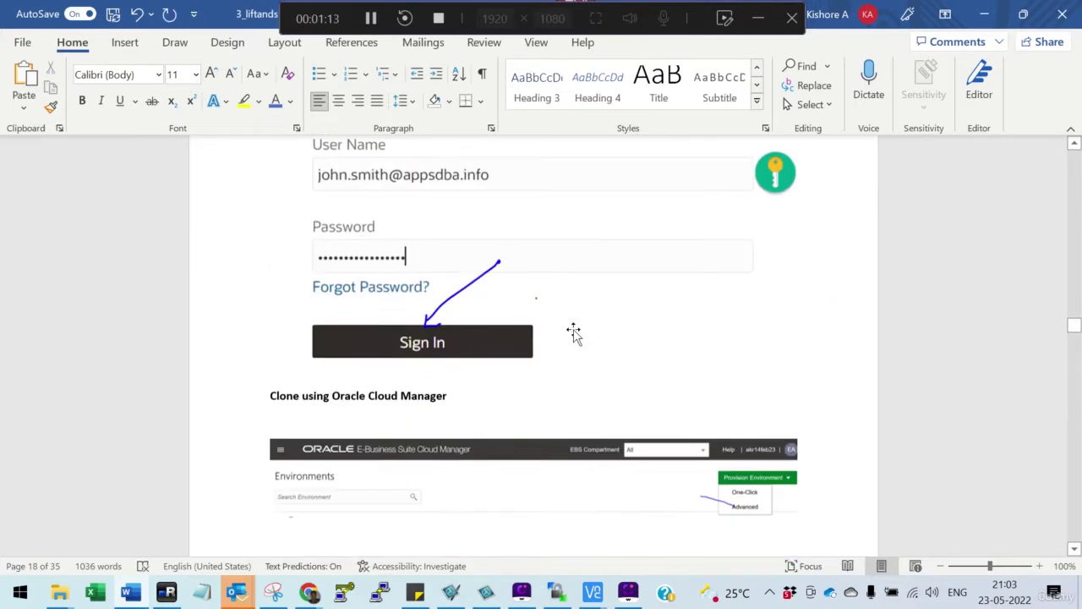
scroll(573, 333, down, 8)
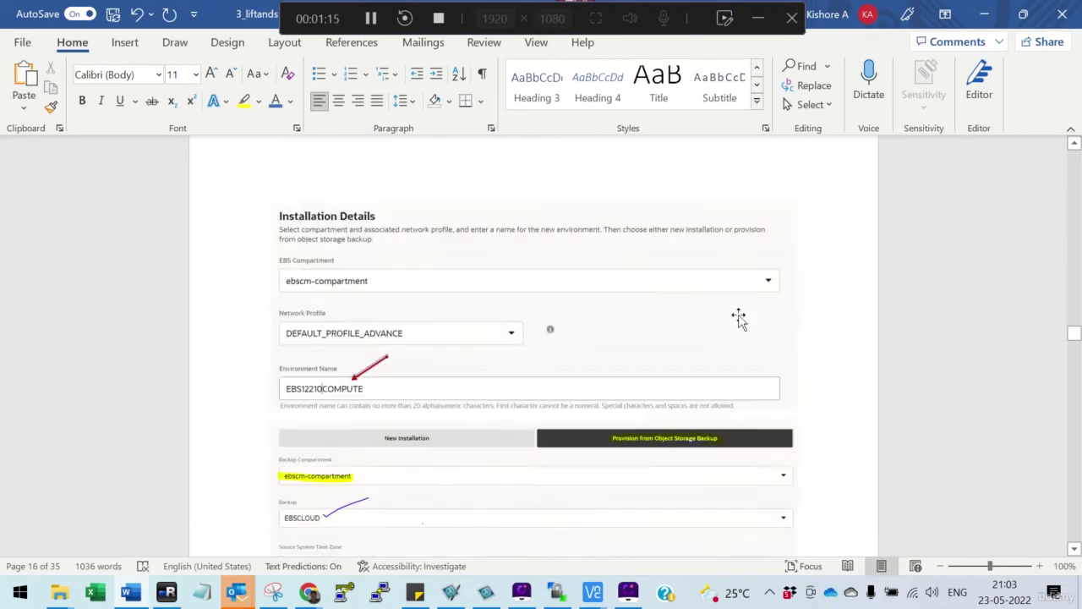
scroll(739, 317, down, 1)
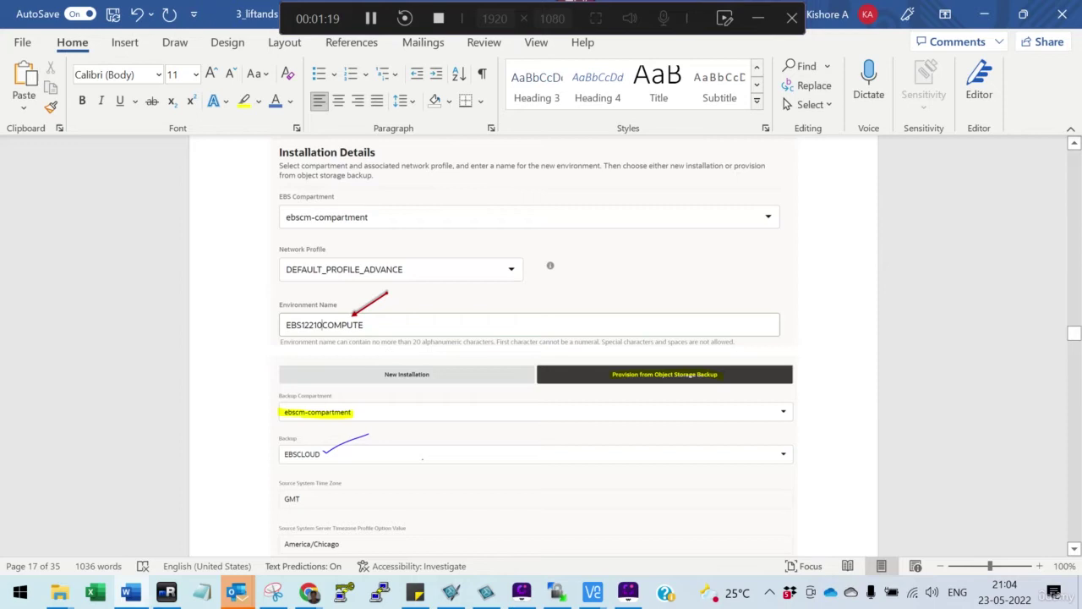
scroll(379, 350, down, 2)
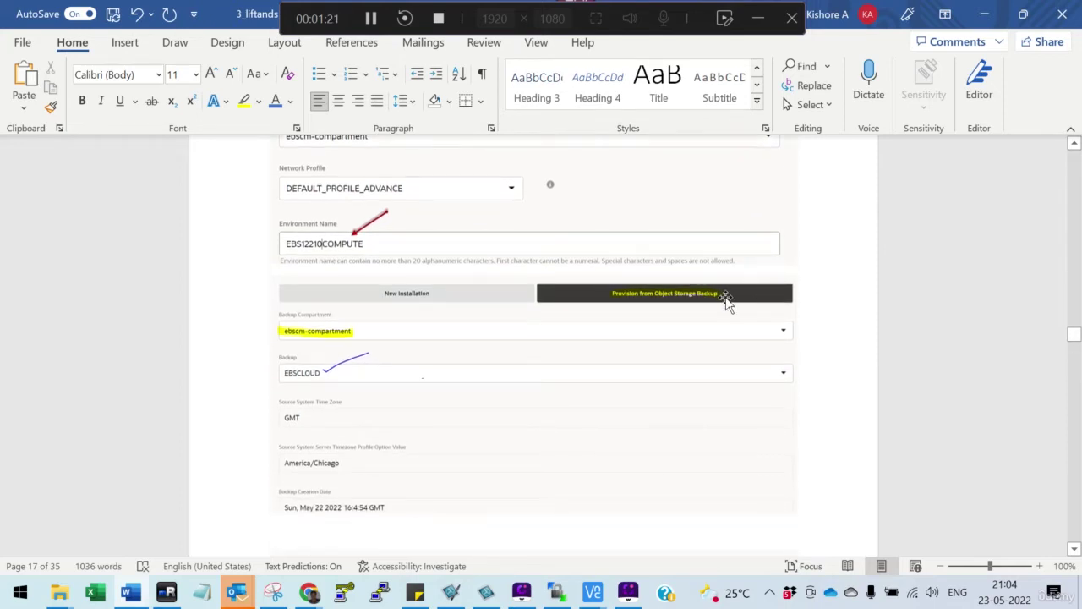
scroll(358, 394, down, 1)
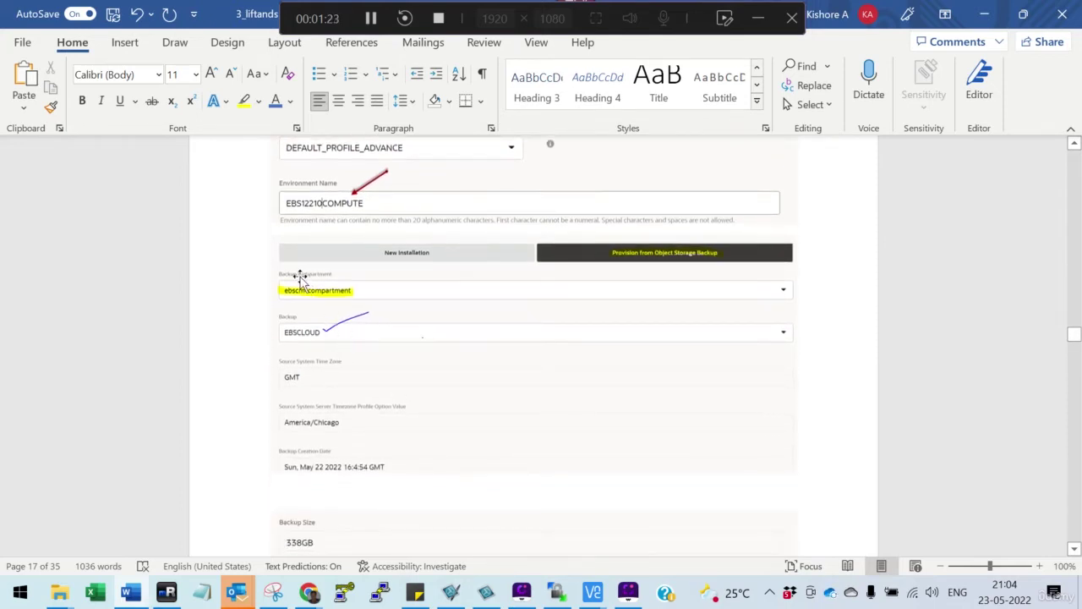
scroll(325, 396, down, 3)
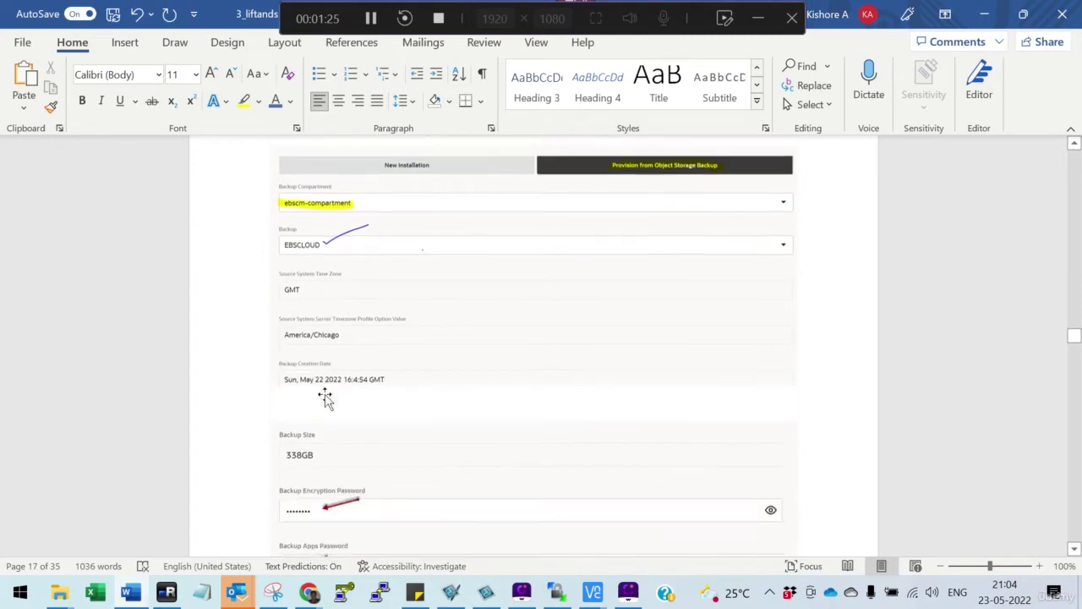
scroll(324, 396, down, 3)
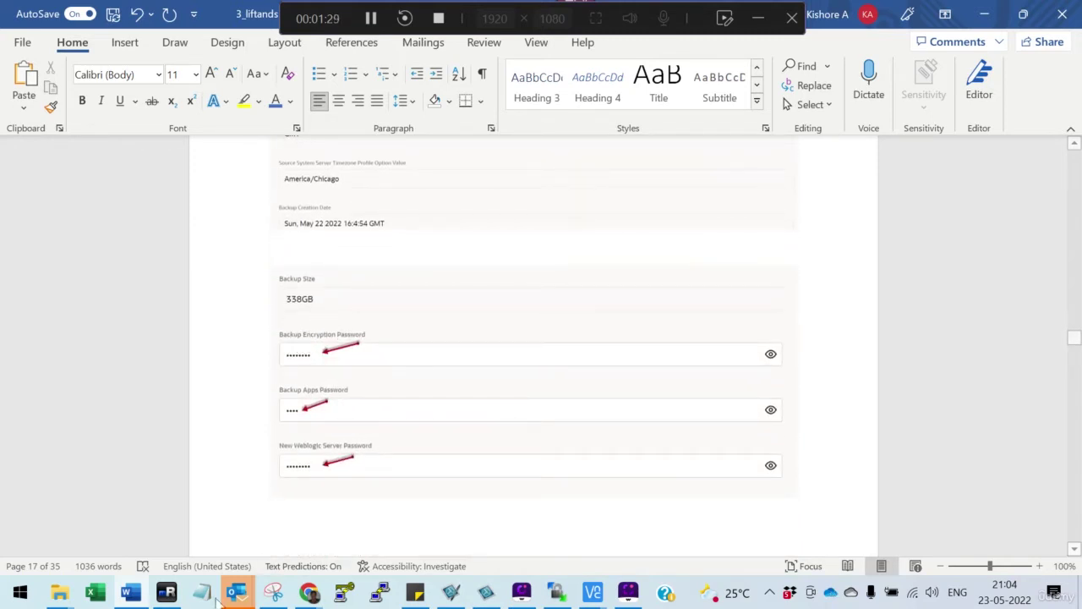
- Enter the backup encryption password in the E-Business Suite form
mouse_move(322, 597)
click(400, 516)
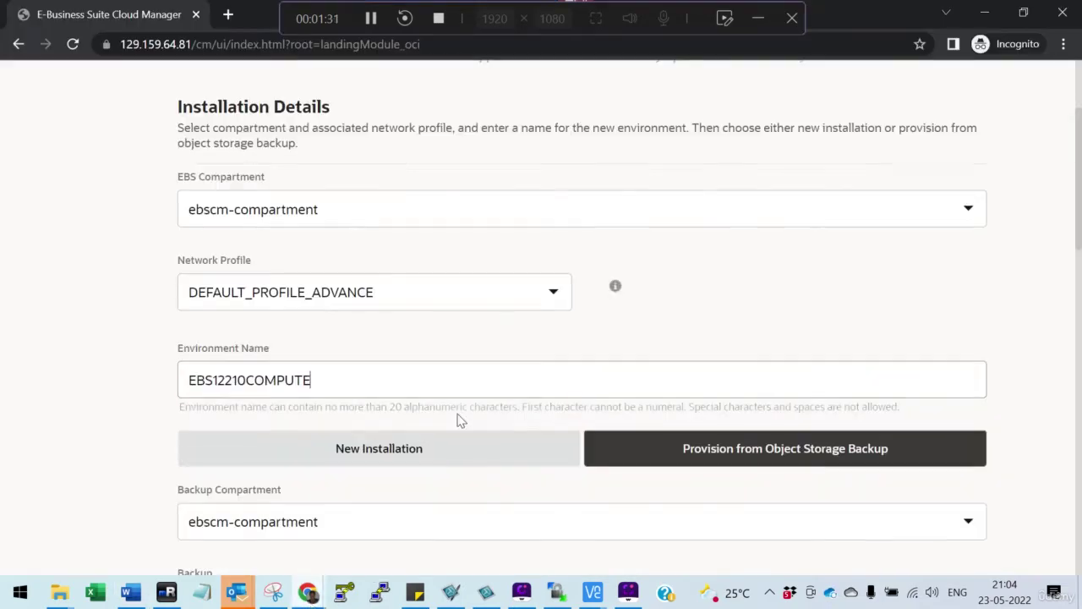
scroll(459, 419, down, 5)
scroll(459, 418, down, 4)
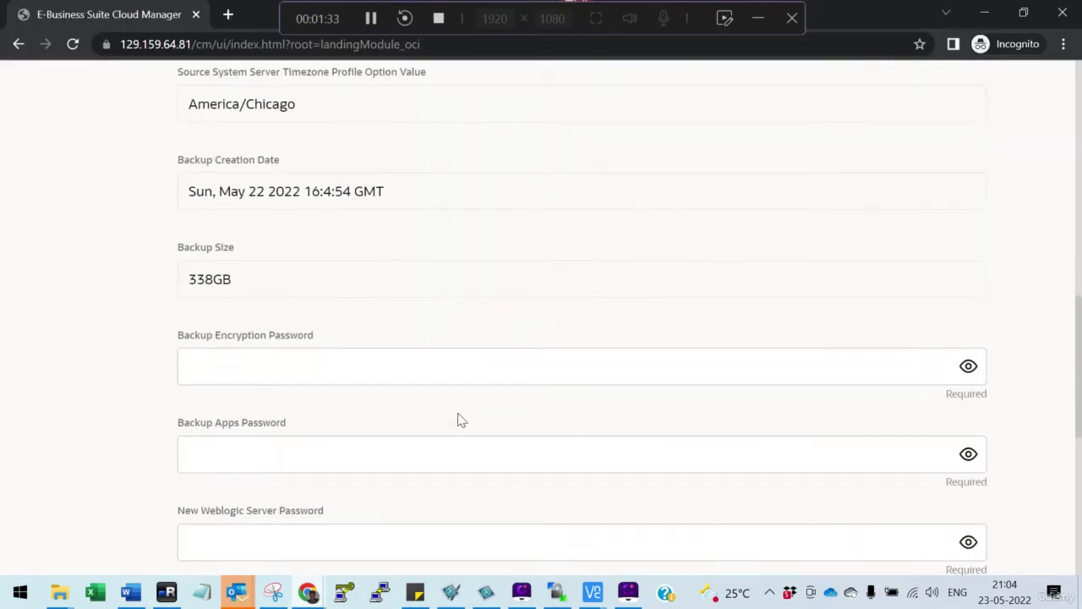
click(448, 367)
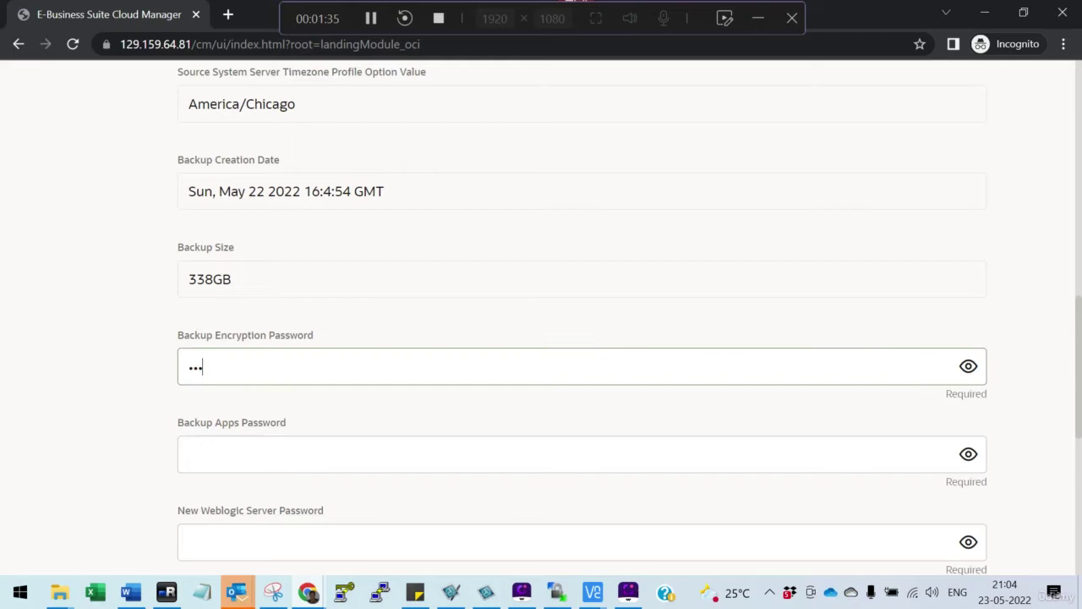
key(Tab)
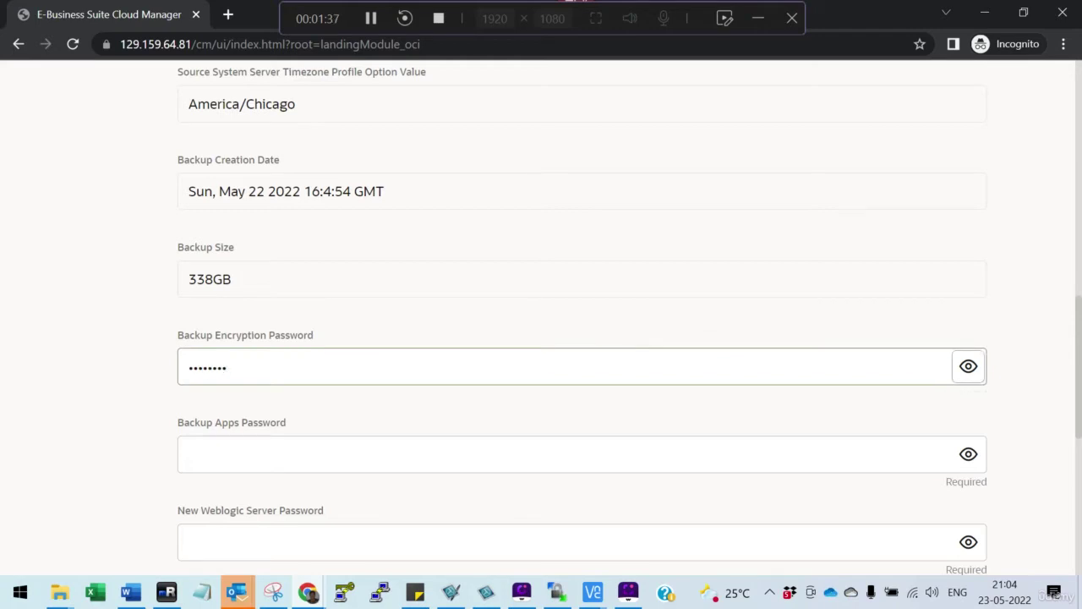
- Enter the backup apps password and the new WebLogic server password
key(Tab)
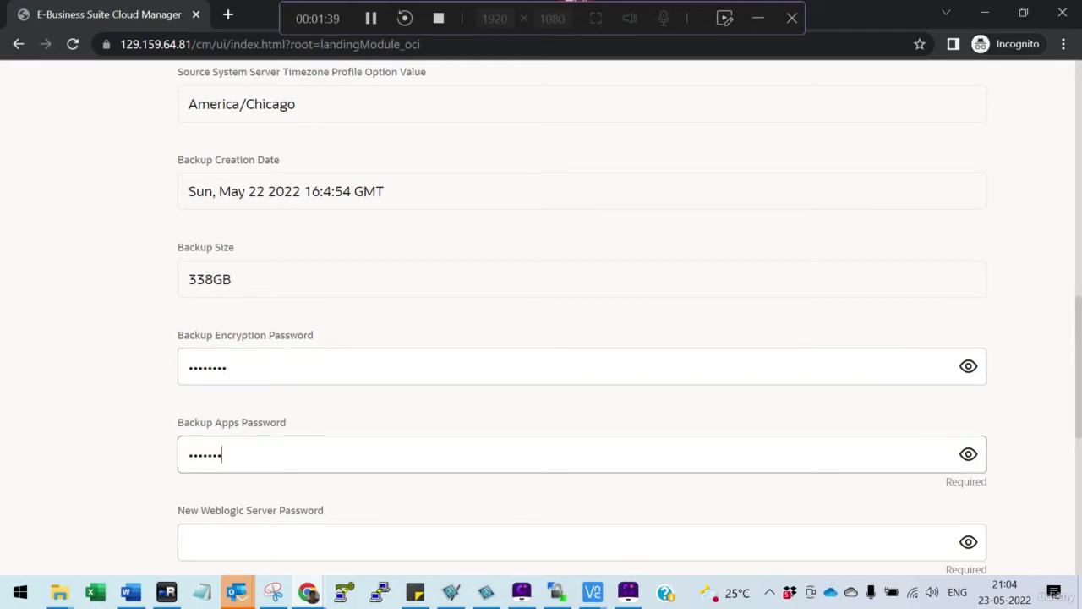
key(Tab)
scroll(541, 322, down, 2)
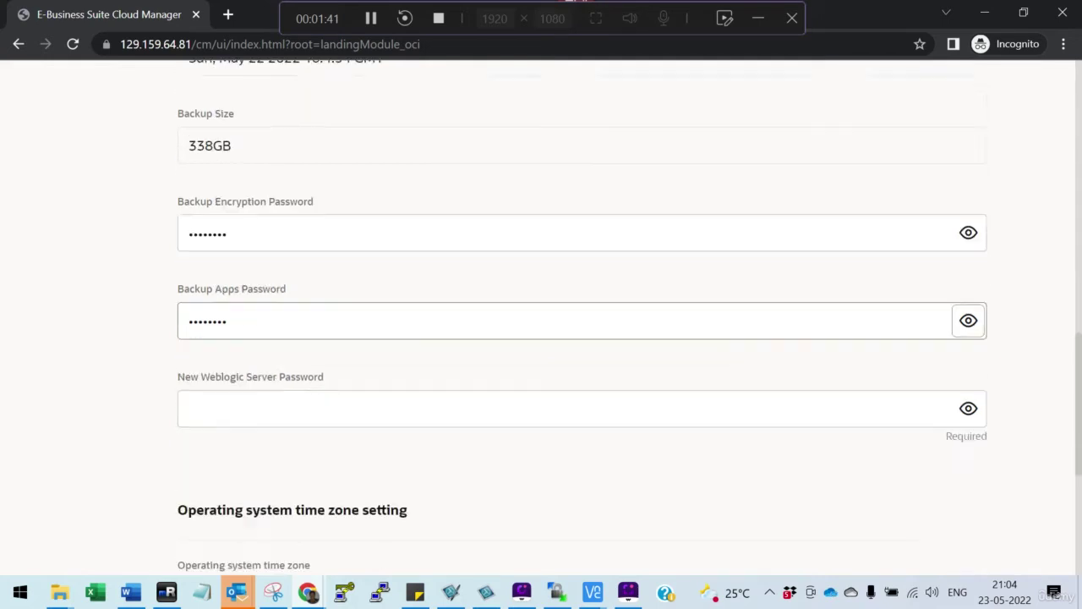
key(Tab)
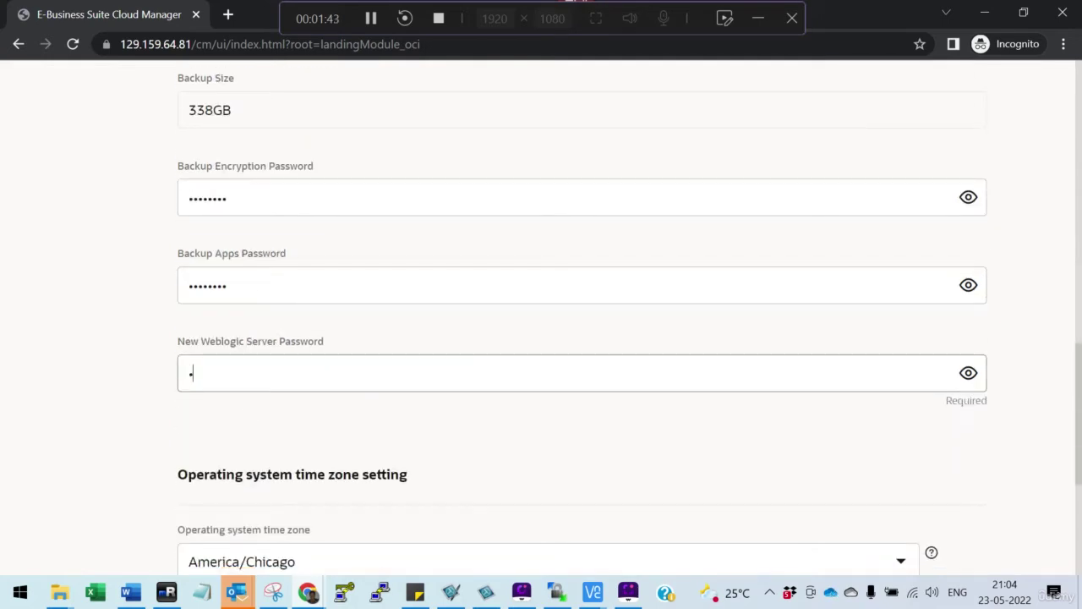
scroll(357, 384, down, 3)
scroll(357, 384, down, 2)
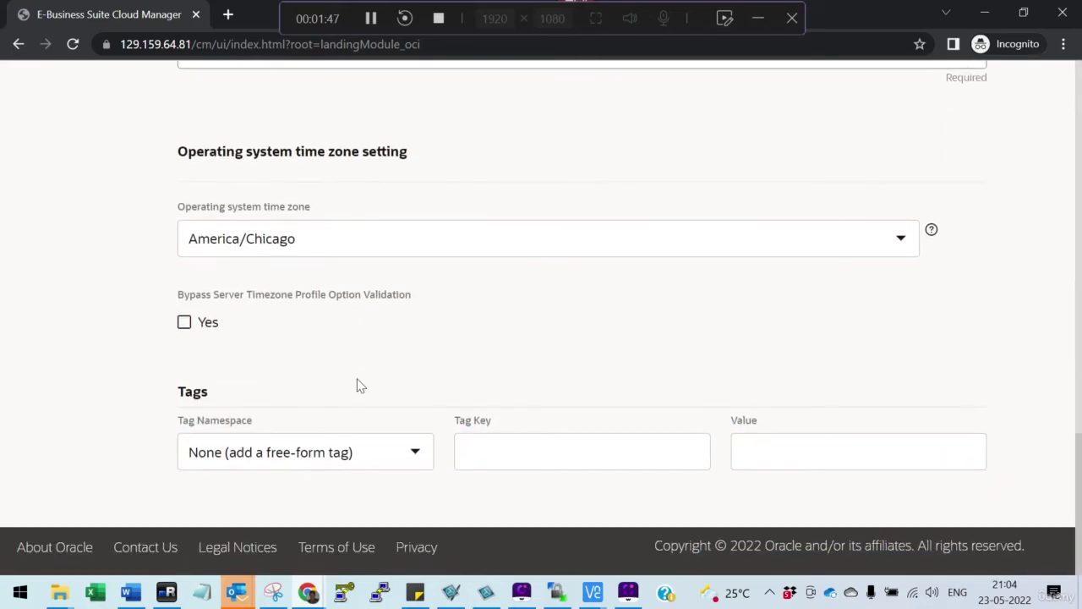
scroll(358, 385, up, 15)
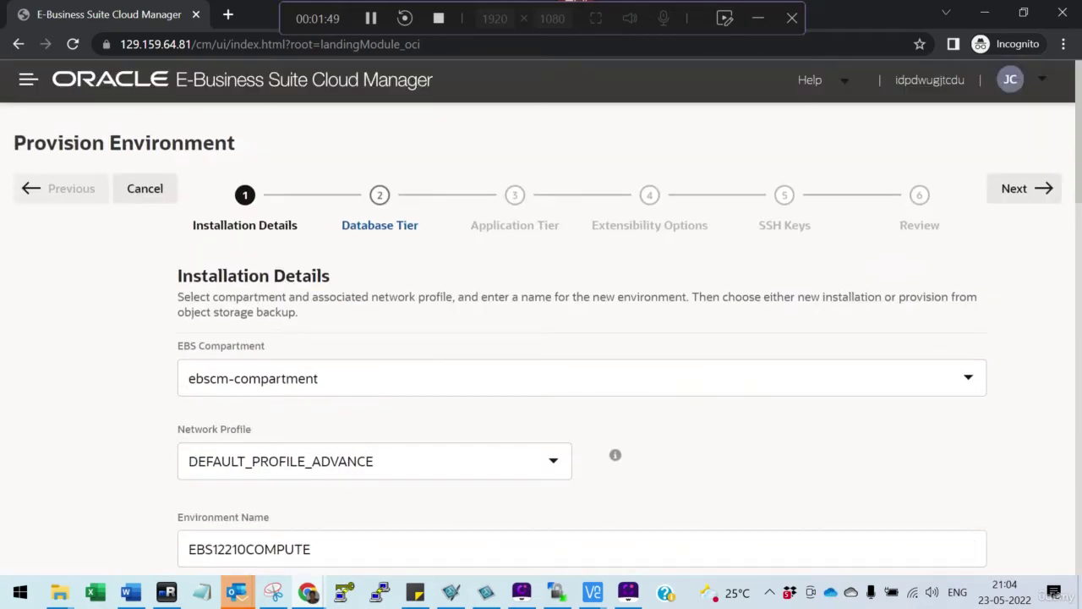
- Advance the wizard and review the invalid-password errors on Installation Details
click(1016, 198)
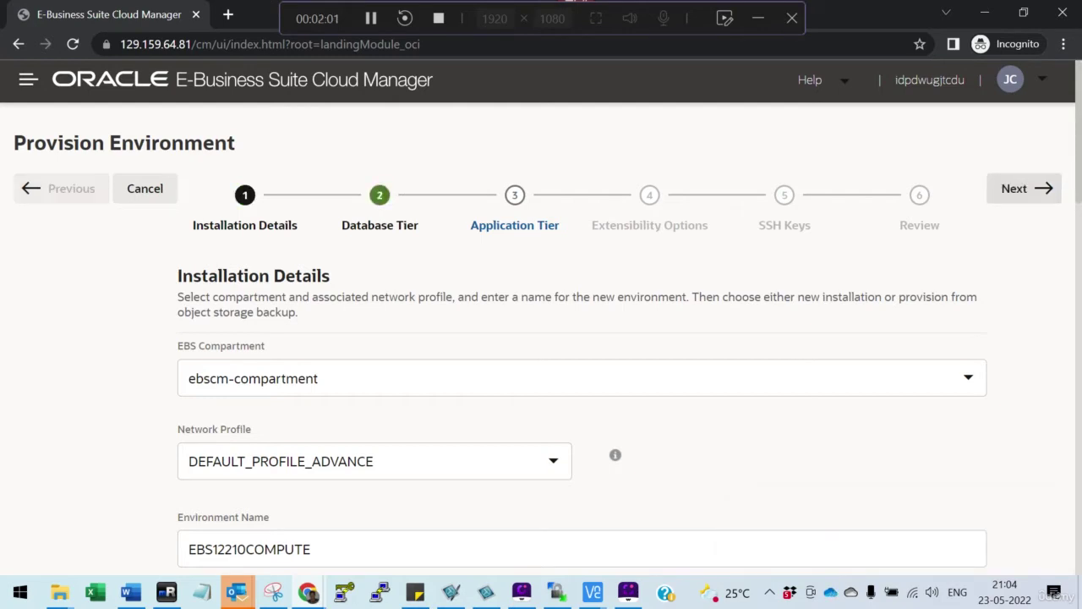
scroll(911, 388, down, 3)
scroll(910, 388, up, 3)
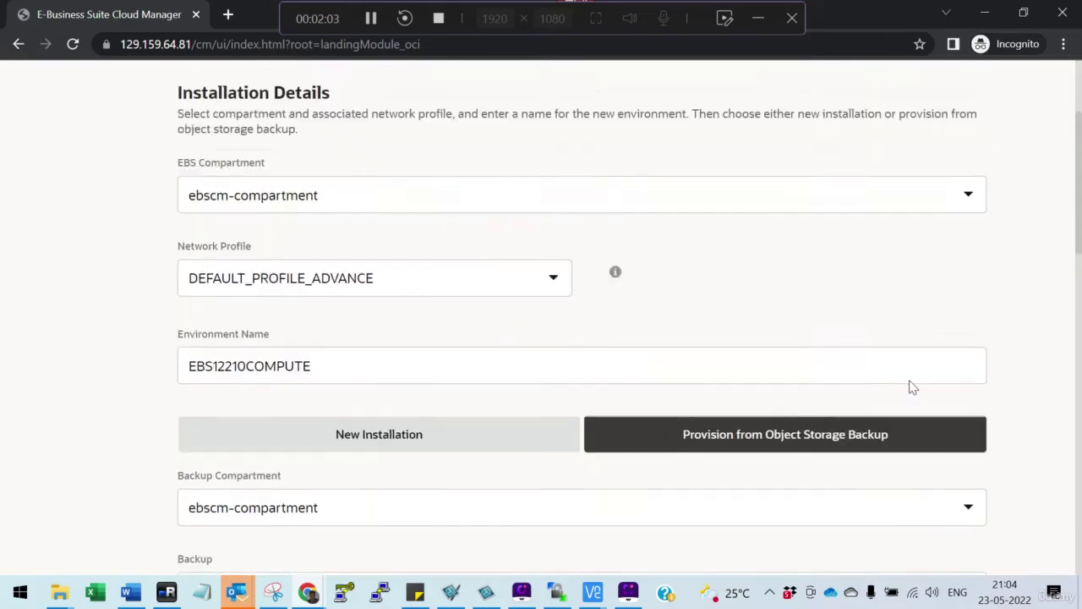
scroll(910, 388, down, 10)
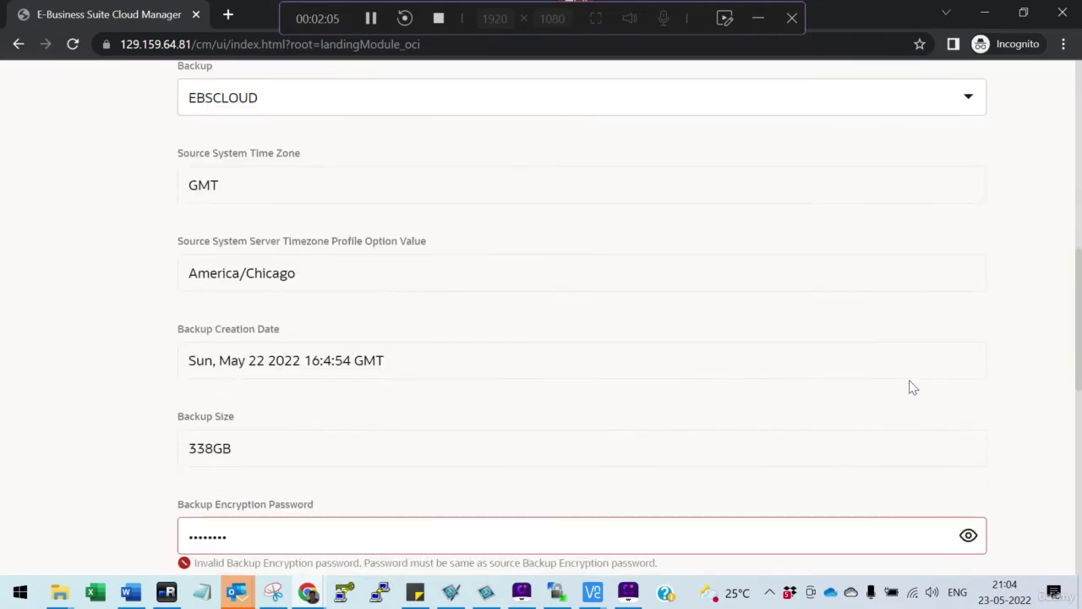
- Retype the backup encryption and backup apps passwords
double_click(196, 367)
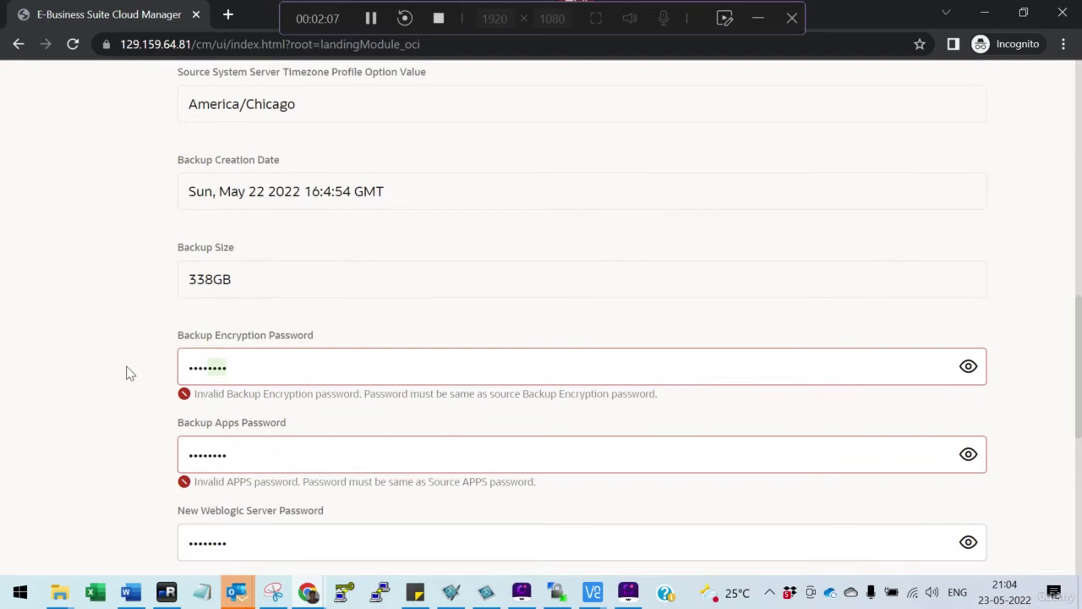
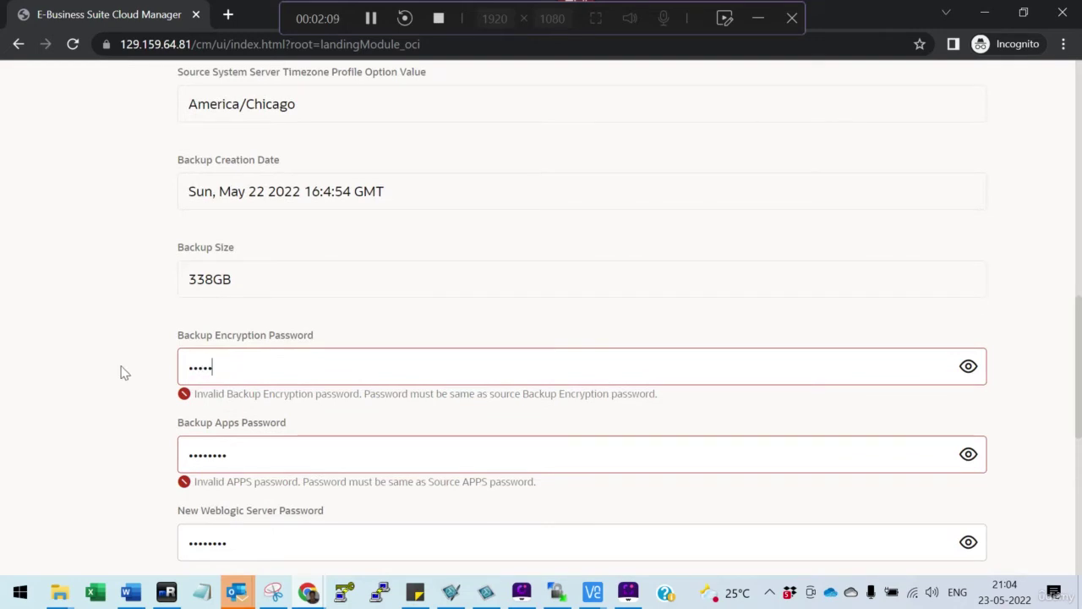
key(Tab)
scroll(558, 349, down, 4)
scroll(556, 347, up, 10)
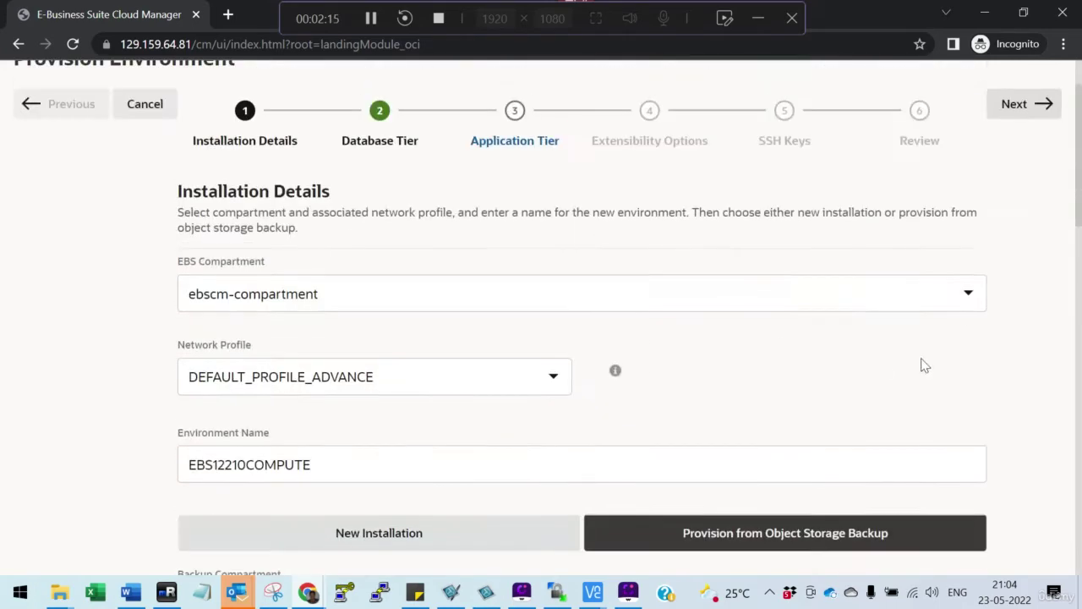
- Try advancing again, then replace the backup apps password
click(1015, 118)
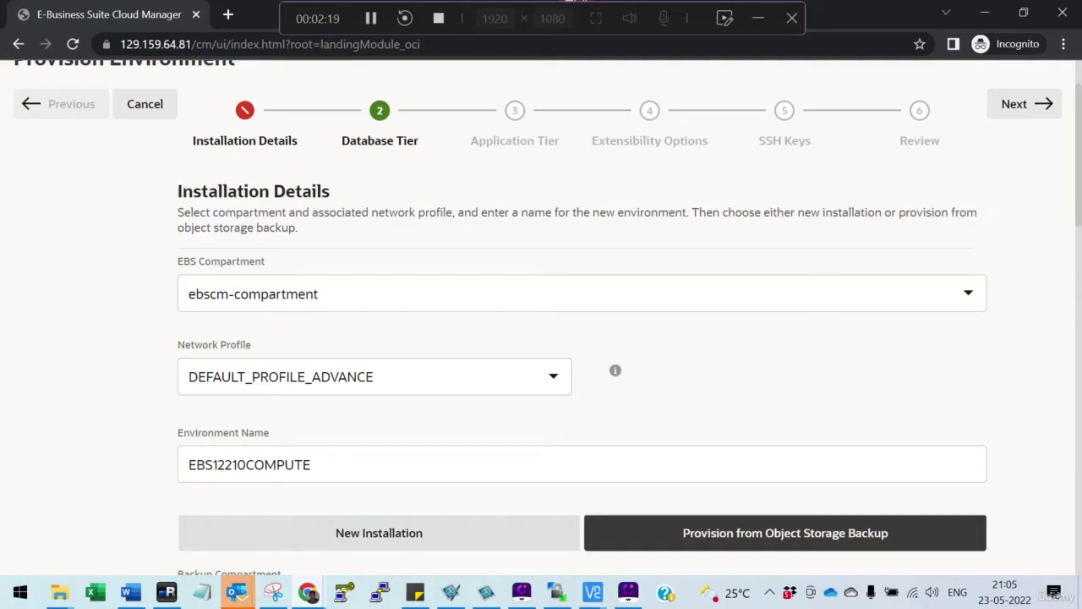
scroll(915, 307, down, 6)
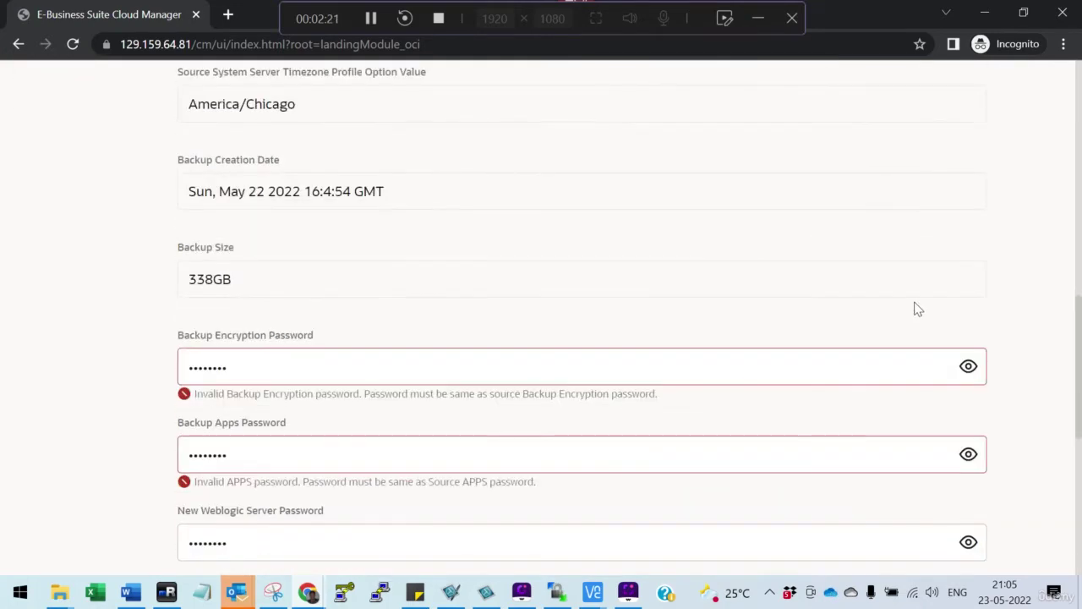
scroll(916, 308, down, 2)
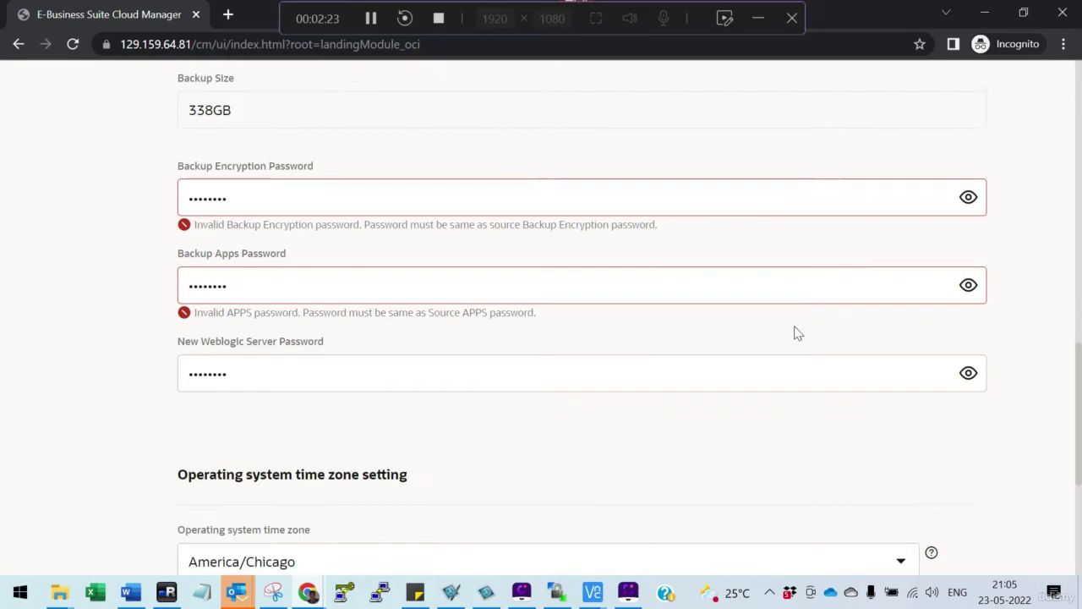
drag(230, 286, 144, 300)
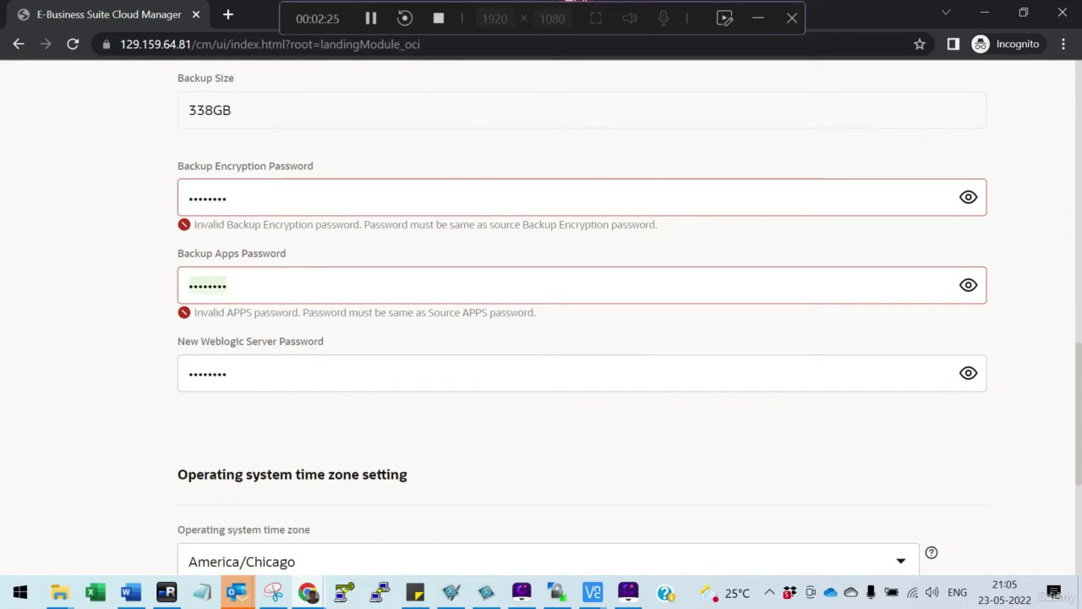
scroll(643, 372, up, 3)
scroll(641, 372, up, 5)
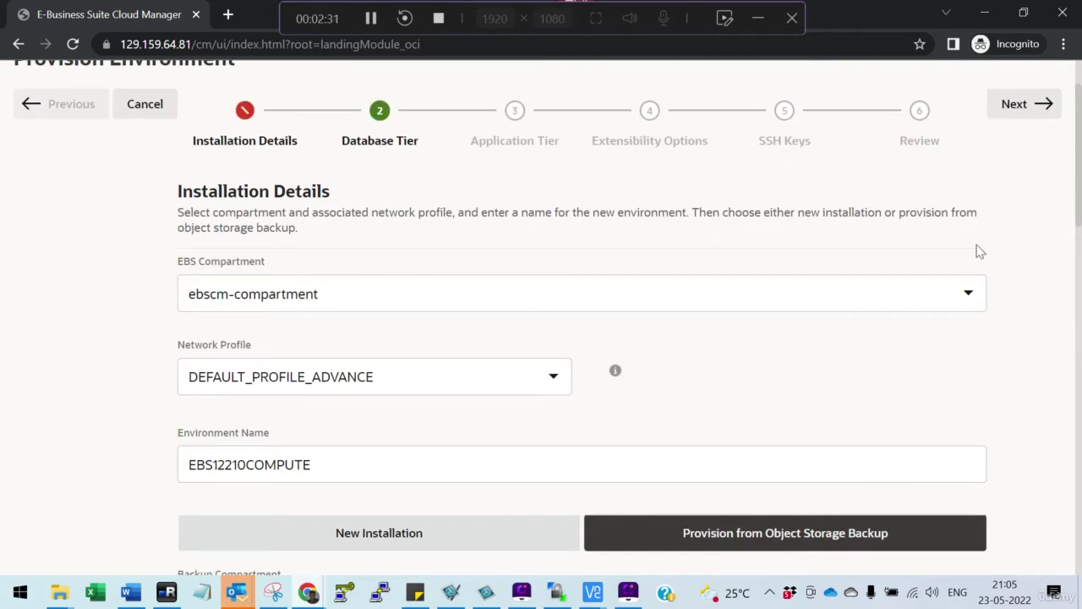
scroll(979, 251, down, 7)
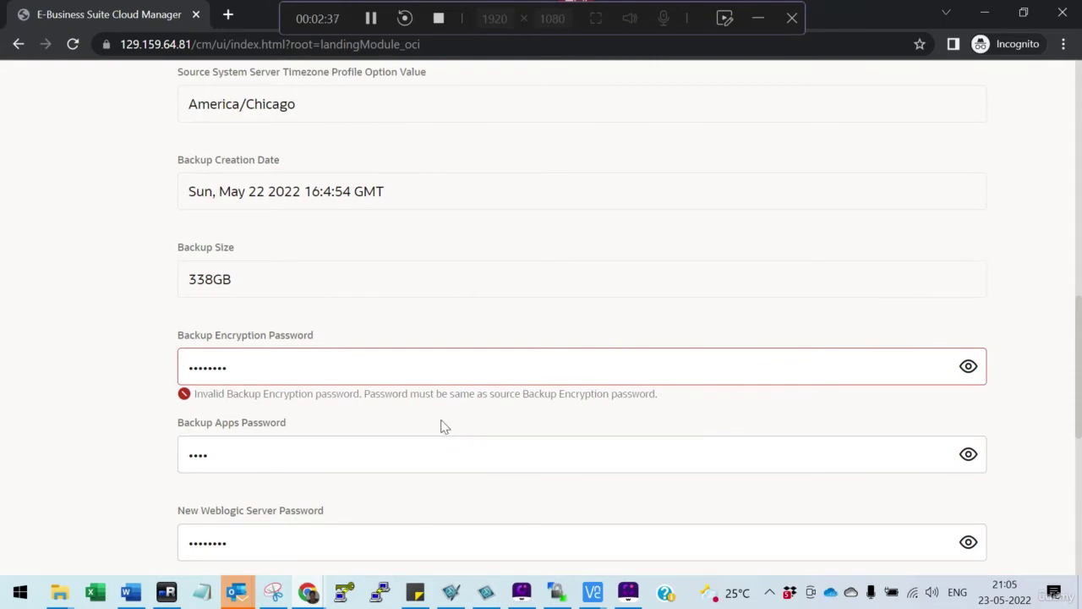
- Re-enter the backup encryption and apps passwords, verifying each with the eye icon
key(ctrl+a)
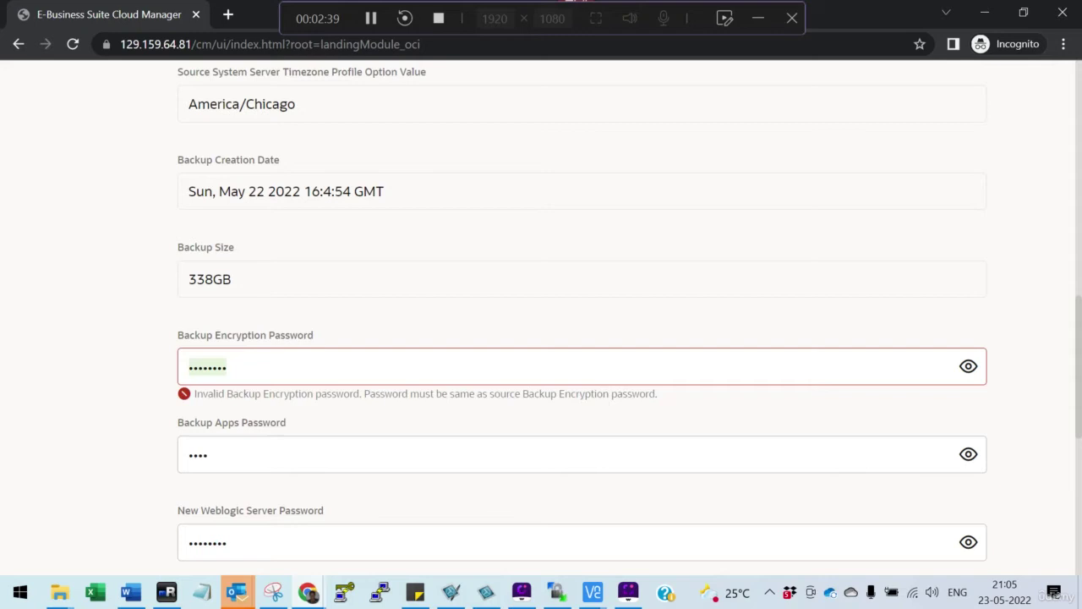
click(968, 368)
click(968, 367)
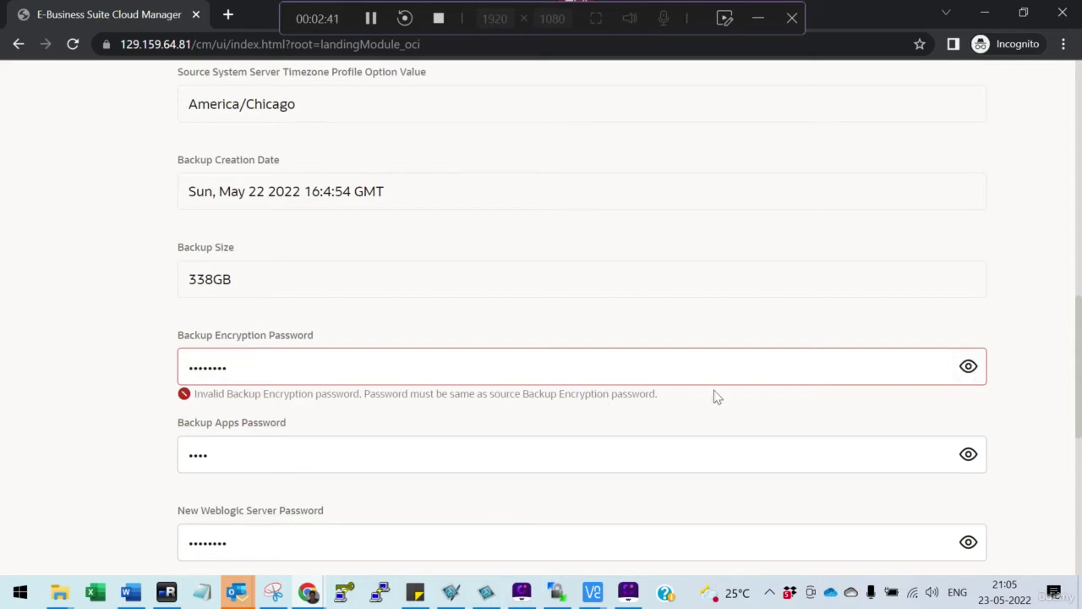
key(ctrl+a)
key(Tab)
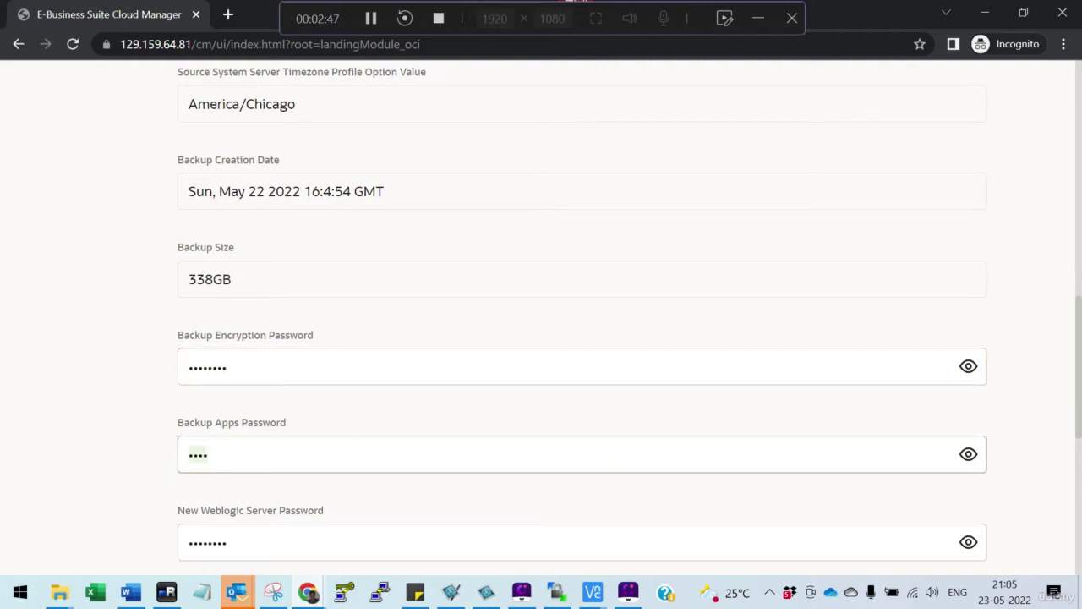
click(969, 457)
click(969, 456)
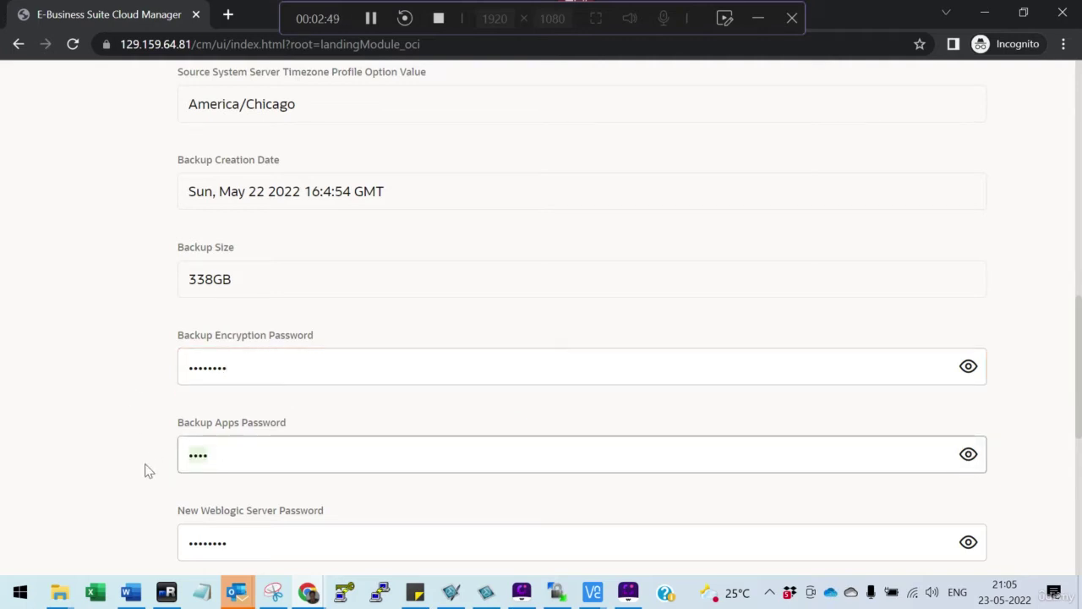
- Retype the new WebLogic server password after checking it with the eye icon
scroll(423, 449, down, 3)
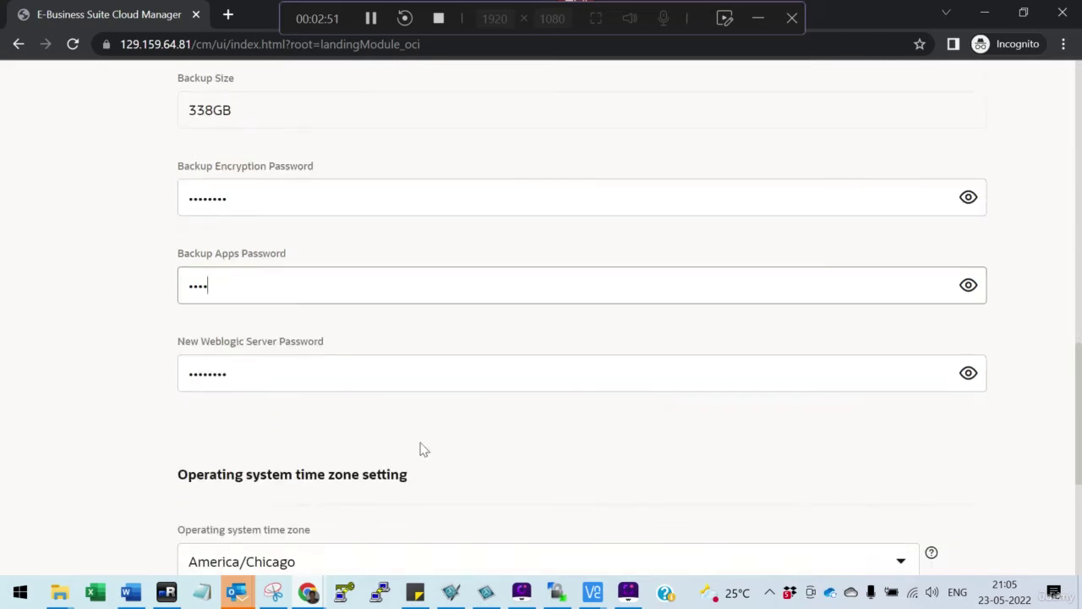
click(966, 380)
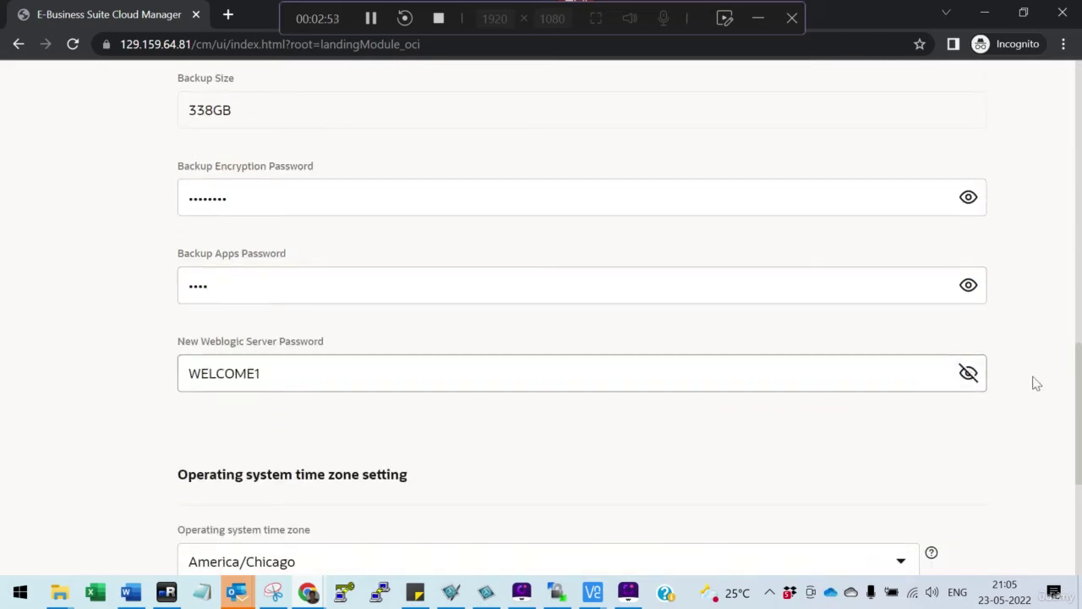
click(968, 373)
key(ctrl+a)
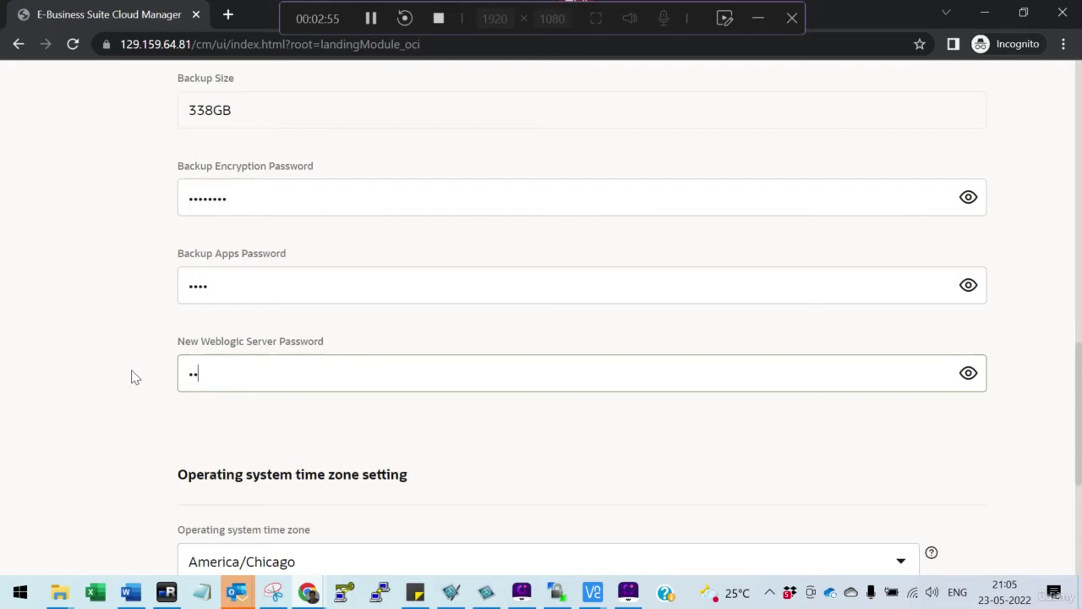
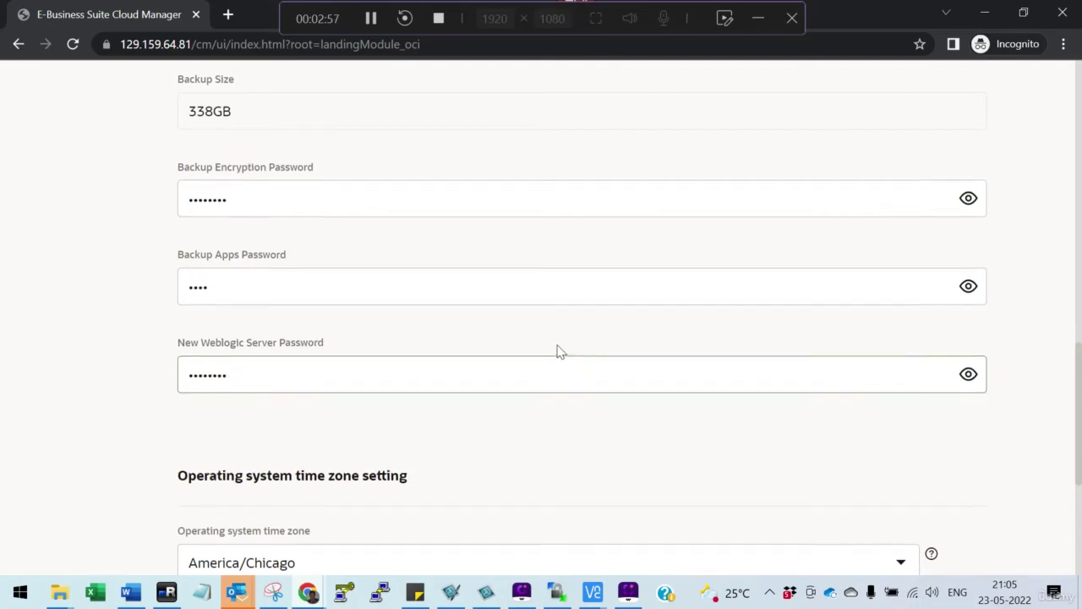
scroll(556, 350, up, 15)
scroll(939, 240, up, 2)
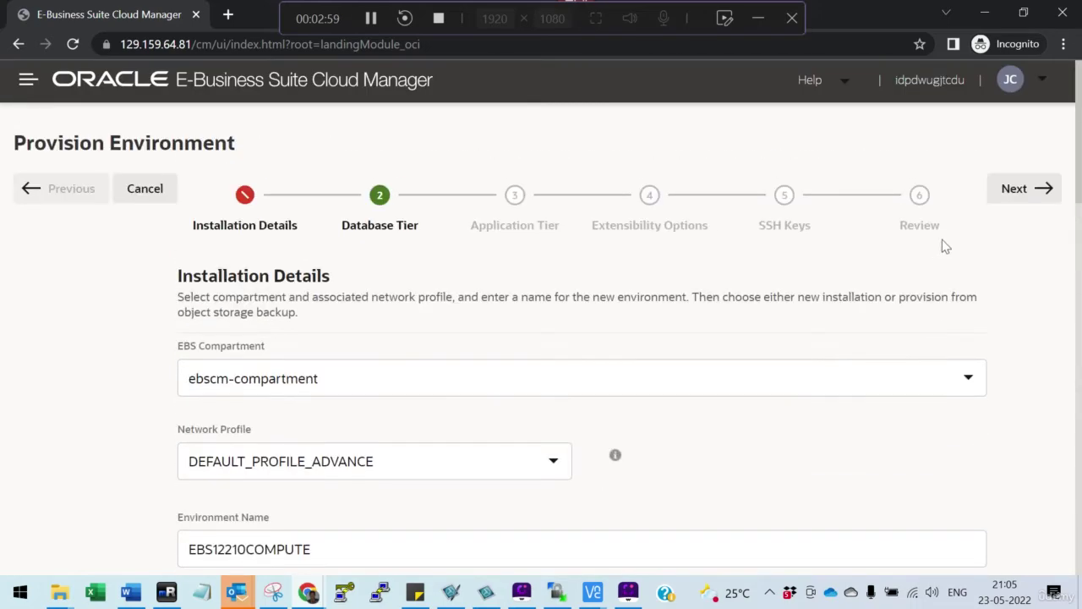
- Move the wizard past Installation Details to the Database Tier step
click(1013, 189)
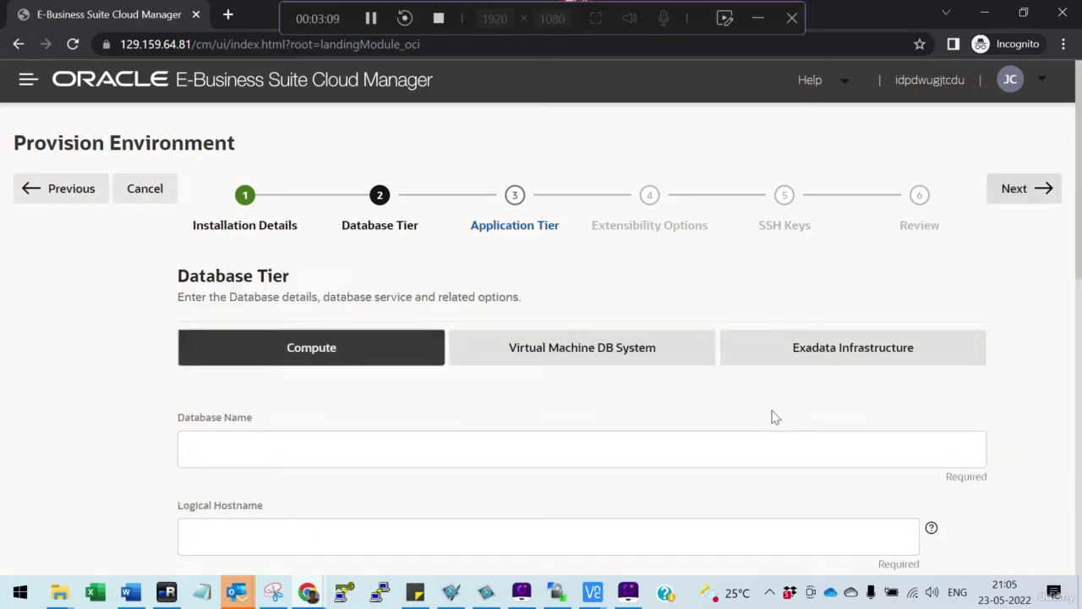
scroll(776, 414, down, 1)
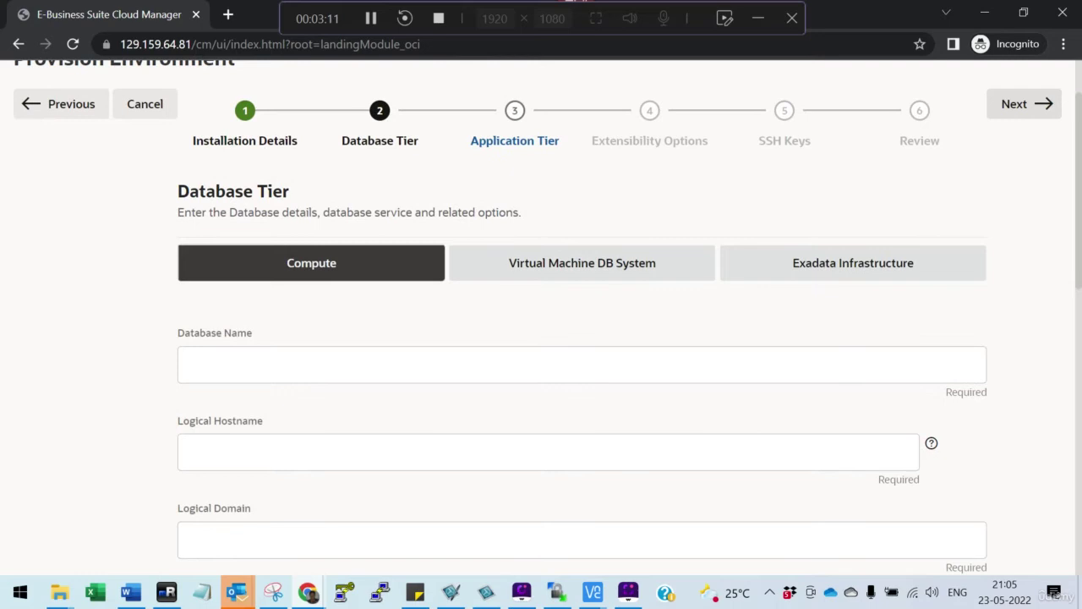
scroll(350, 387, down, 2)
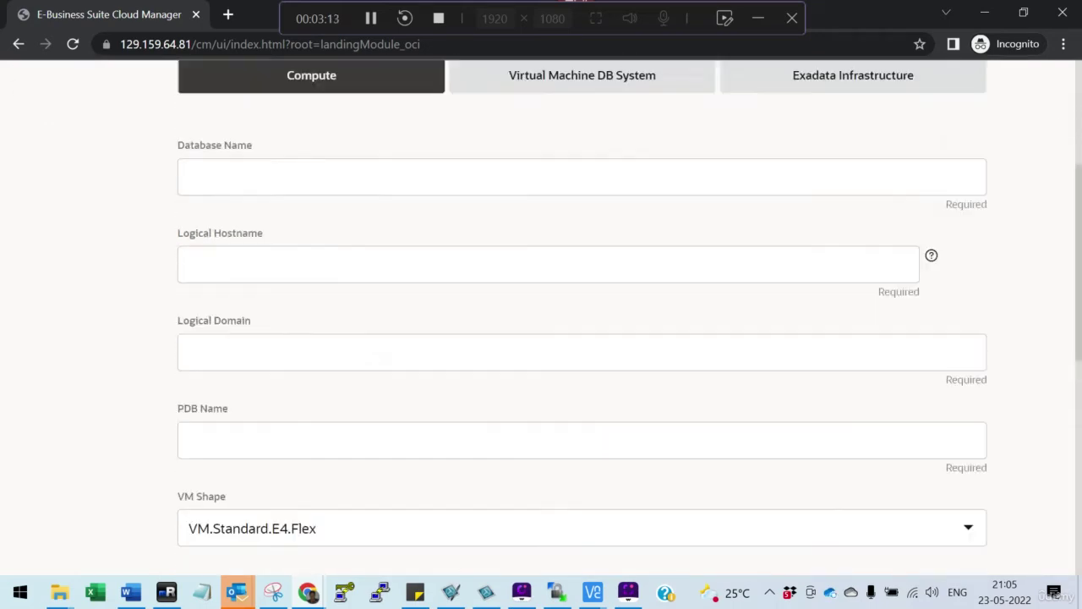
scroll(512, 327, up, 2)
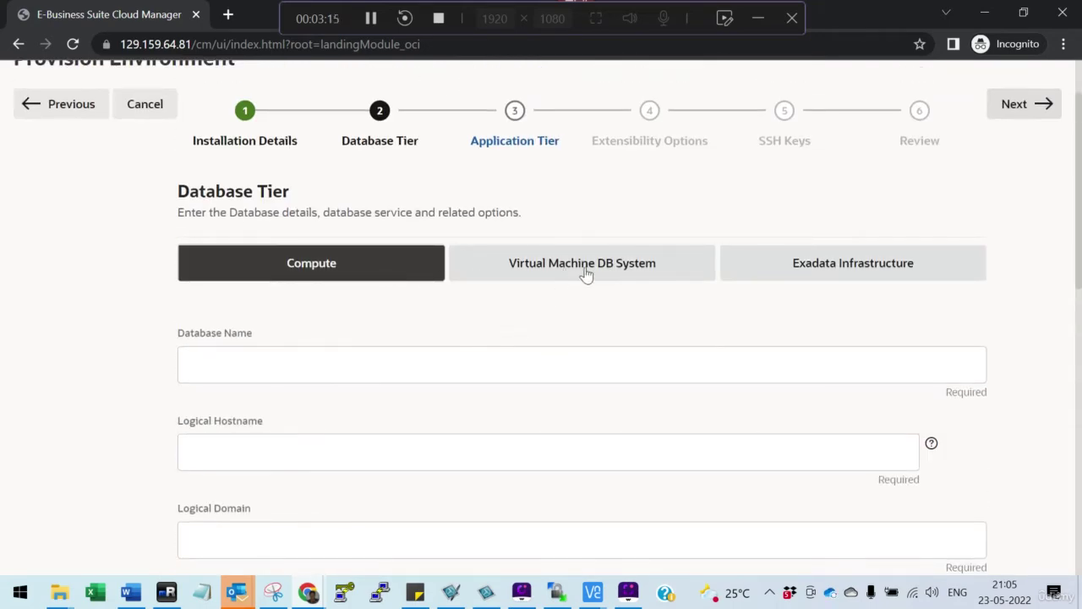
- Set the Database Name to devdb, checking the Word guide
click(315, 365)
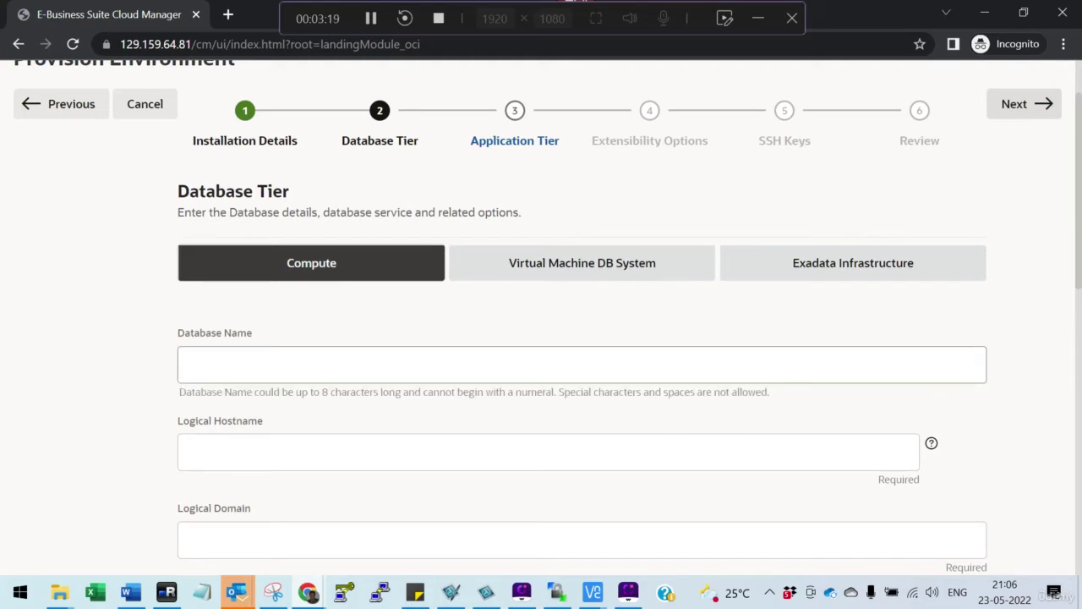
text(bs)
key(BackSpace)
key(BackSpace)
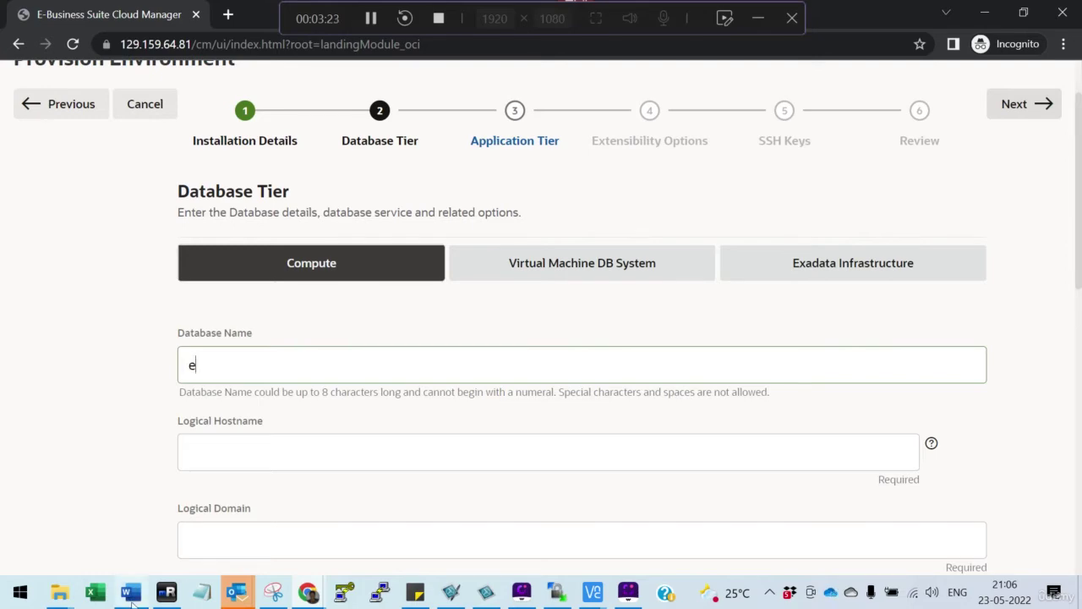
key(alt+Tab)
scroll(456, 403, down, 8)
scroll(461, 403, down, 1)
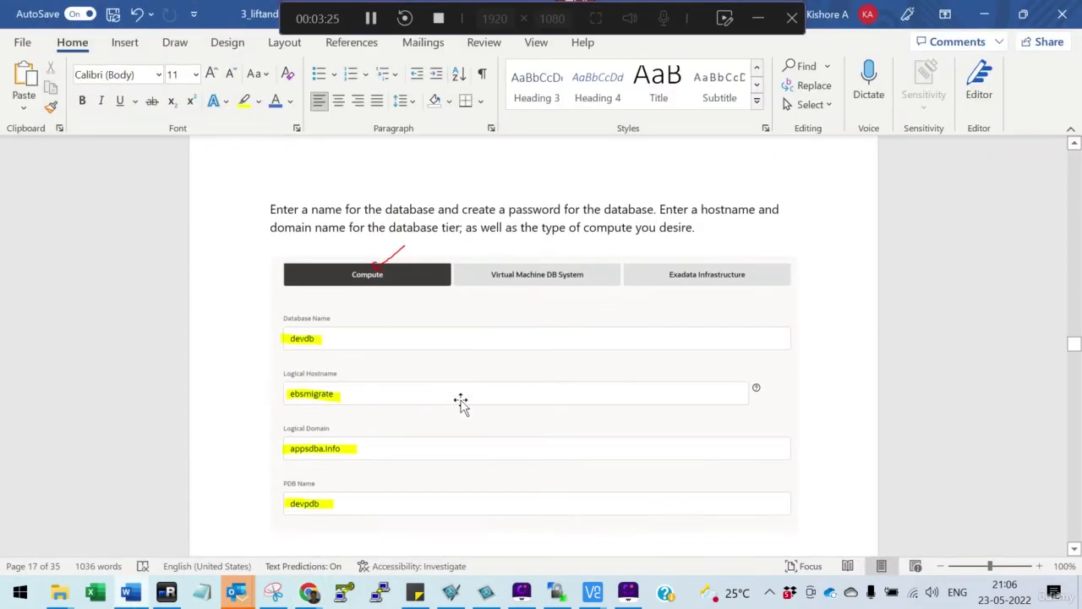
key(alt+Tab)
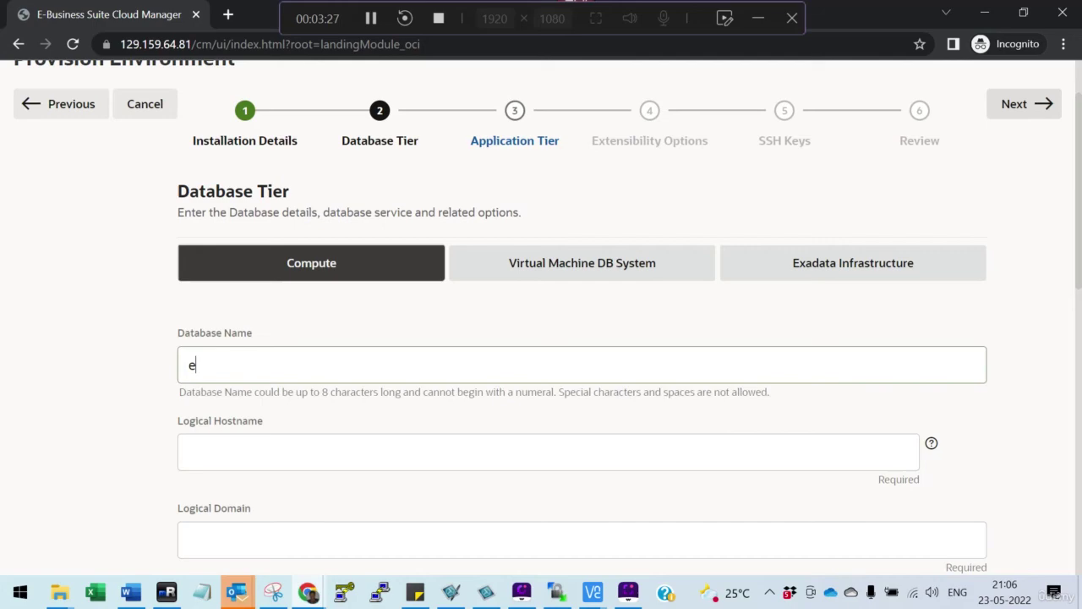
key(BackSpace)
text(devdb)
key(Tab)
- Set the logical hostname to ebsmigrate and logical domain to appsdba.info
key(alt+Tab)
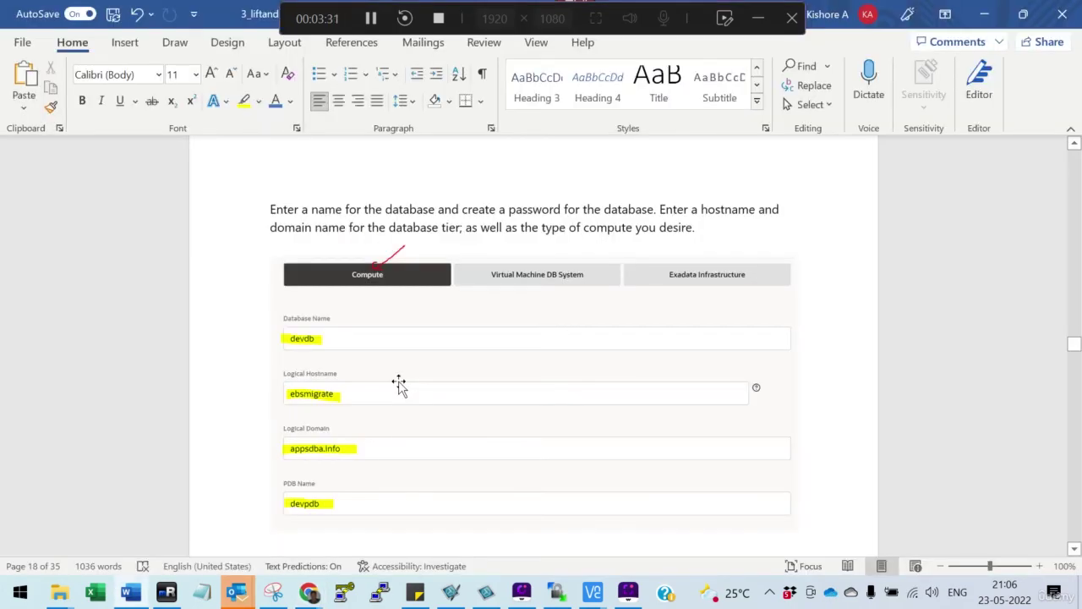
key(alt+Tab)
text(ebsm)
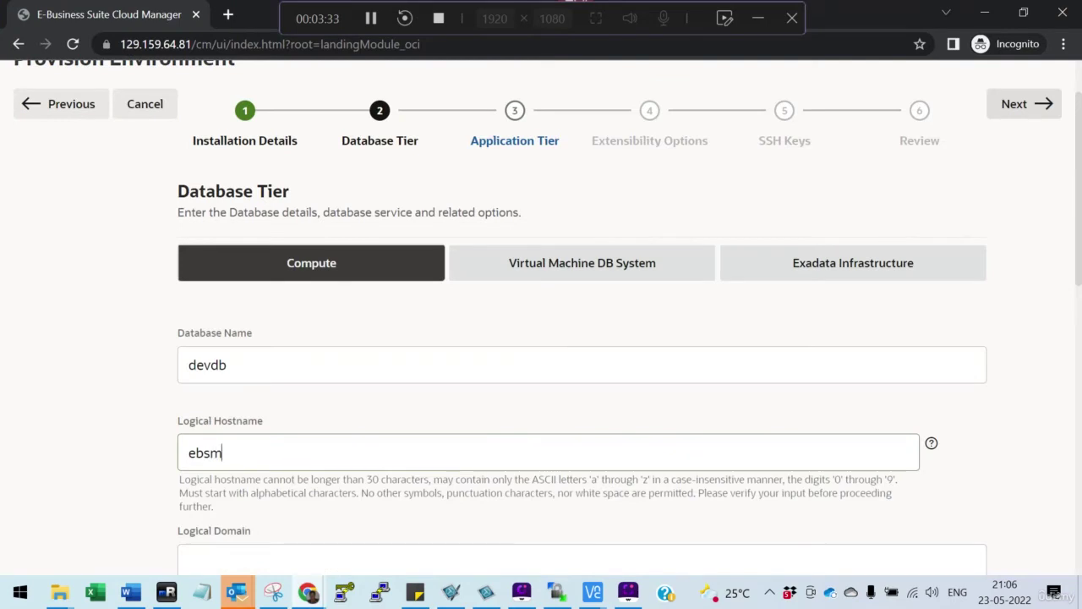
text(igrate)
key(Tab)
key(Tab)
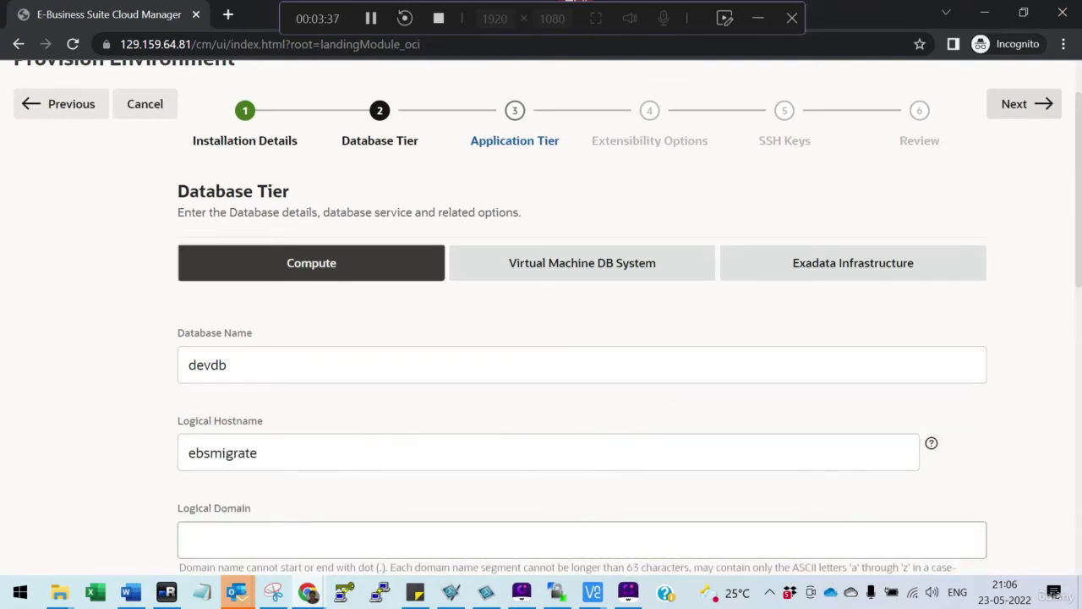
text(appsdba.info)
scroll(428, 410, down, 4)
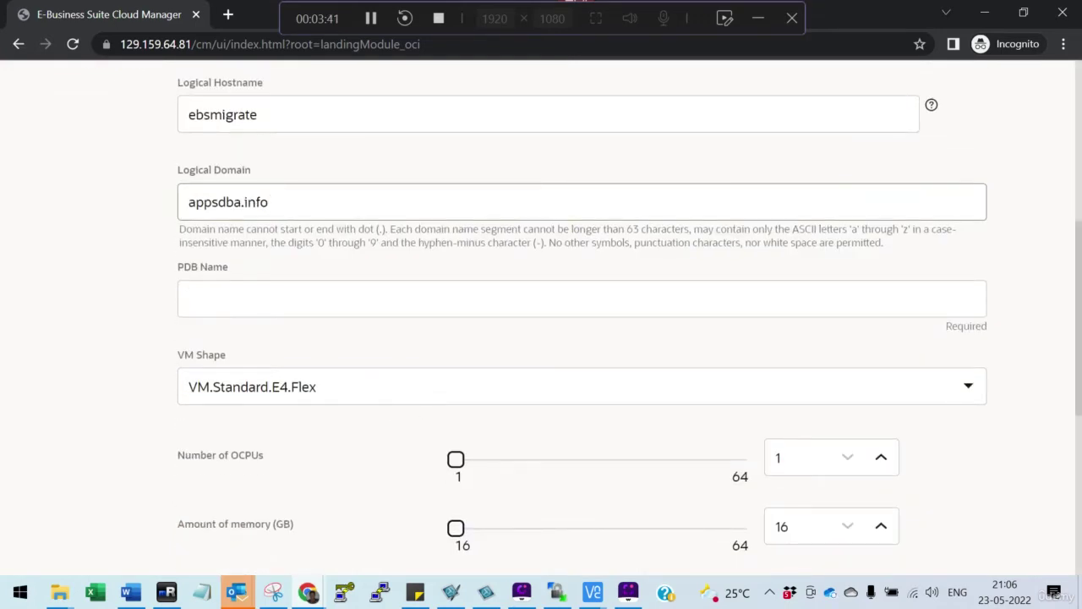
- Enter devpdb as the PDB name
key(Tab)
key(alt+Tab)
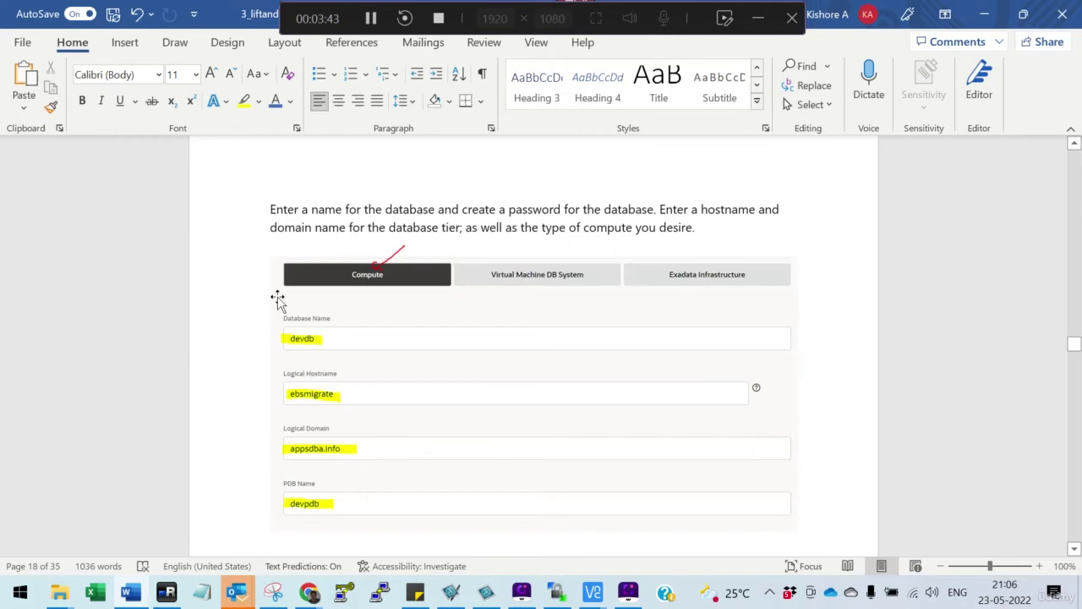
key(alt+Tab)
text(dev)
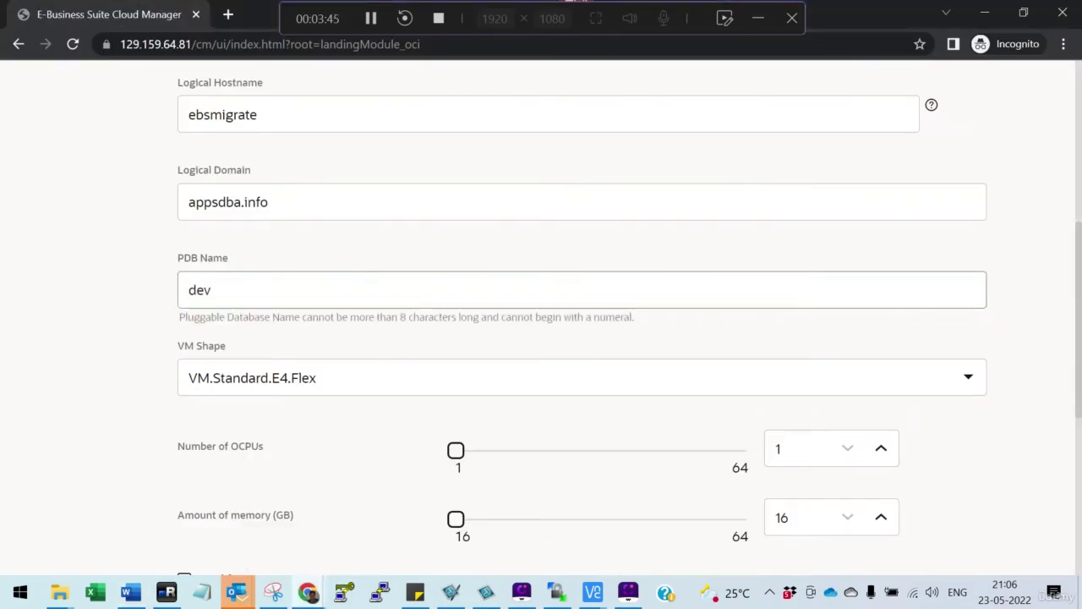
text(pdb)
scroll(365, 347, down, 2)
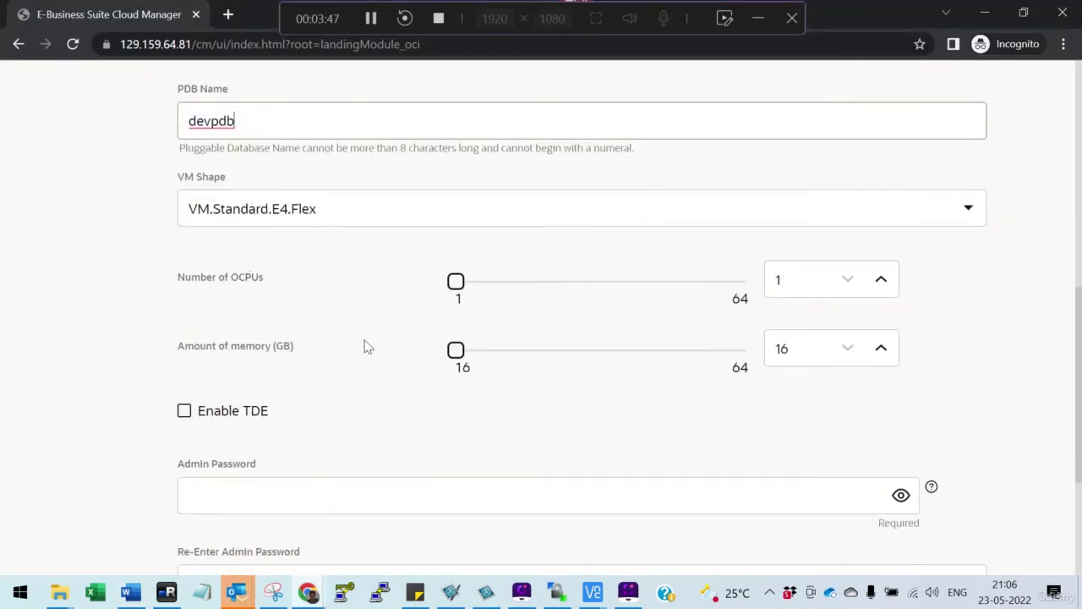
scroll(408, 373, down, 3)
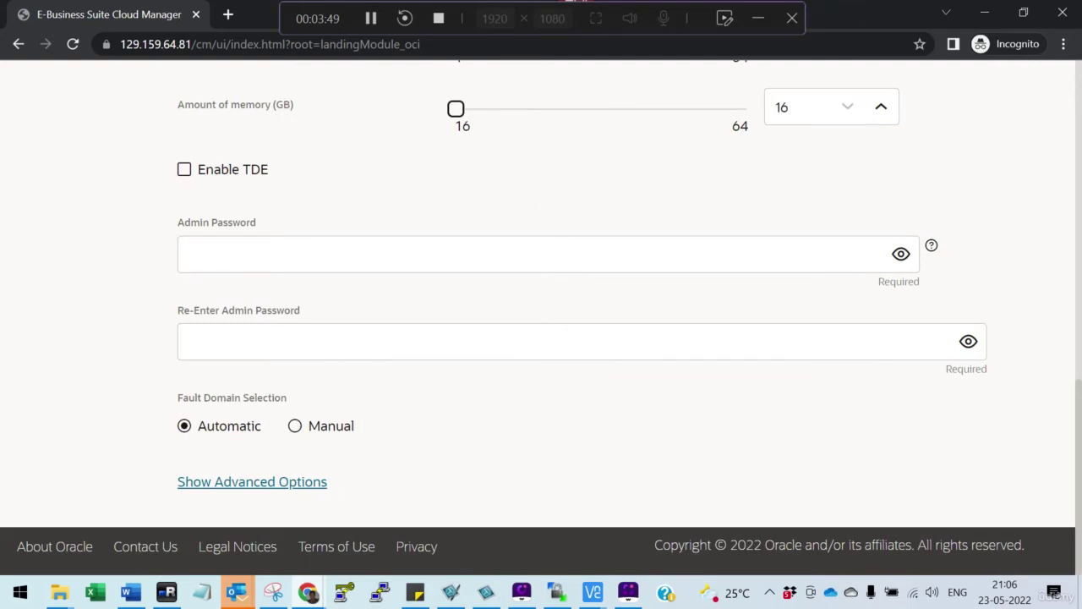
- Find and copy the saved password in the Current_Batch notes file
click(202, 597)
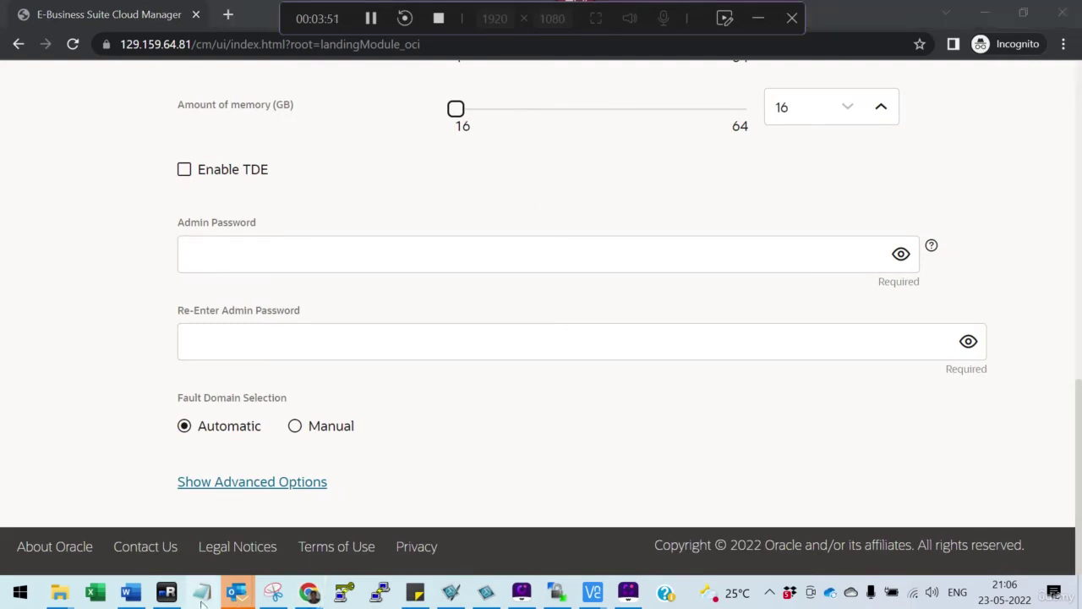
click(212, 276)
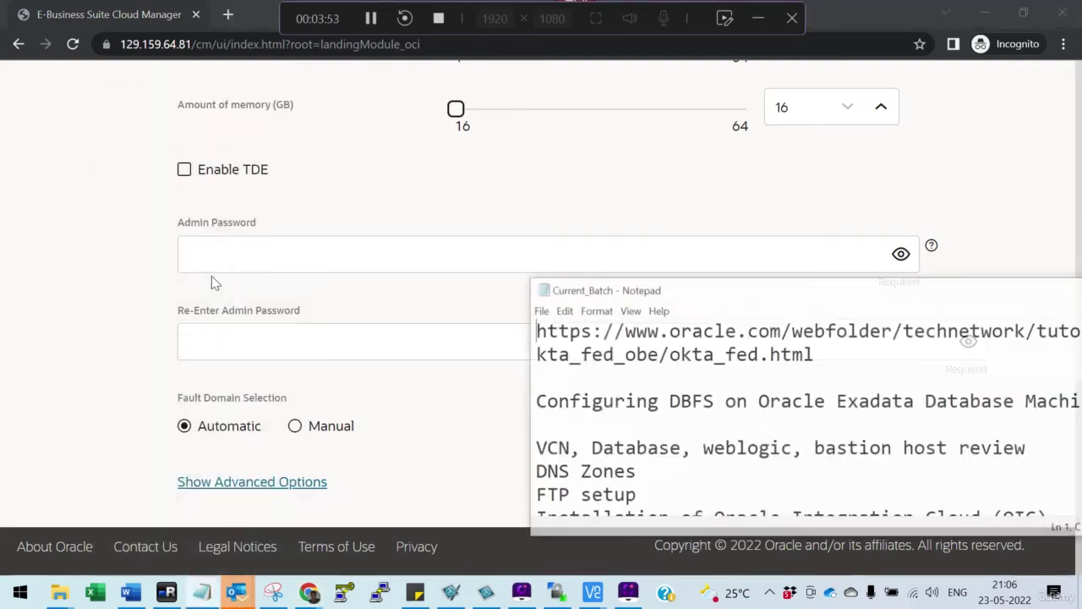
key(ctrl+f)
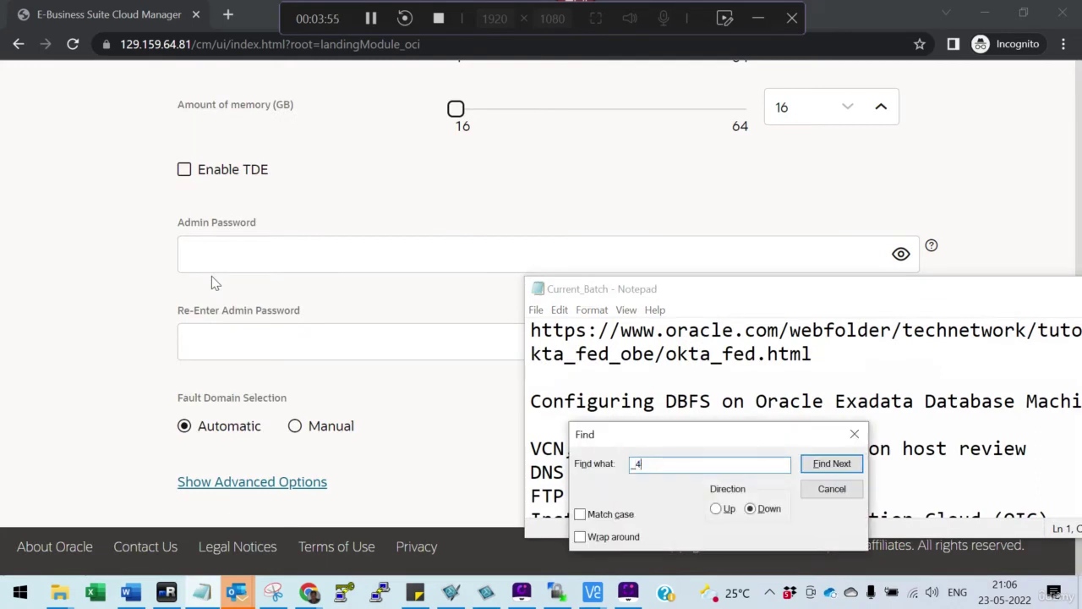
key(Return)
key(Escape)
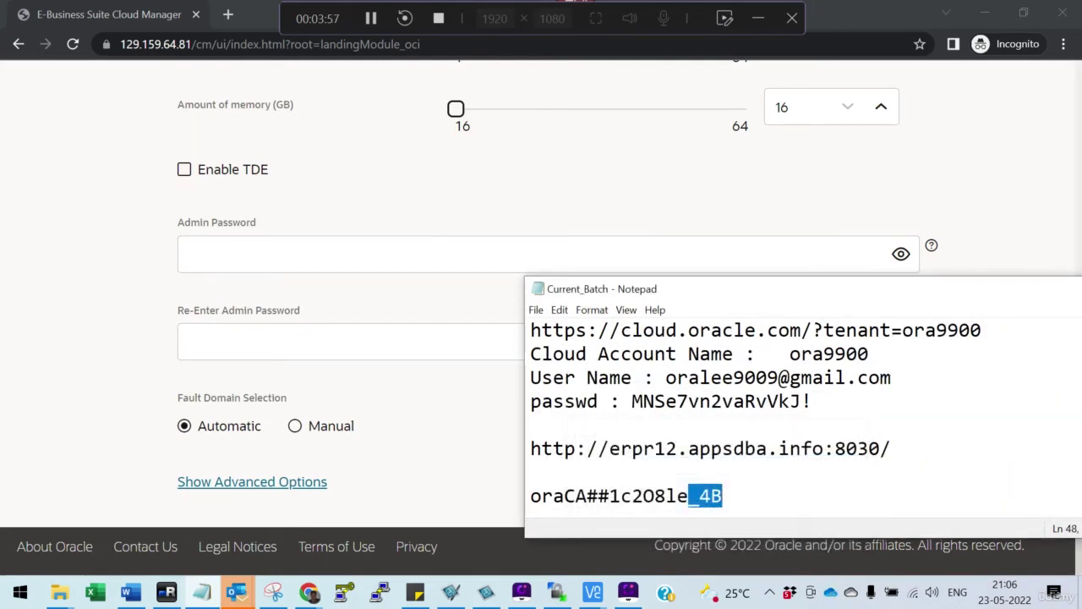
click(530, 495)
key(shift+End)
key(ctrl+c)
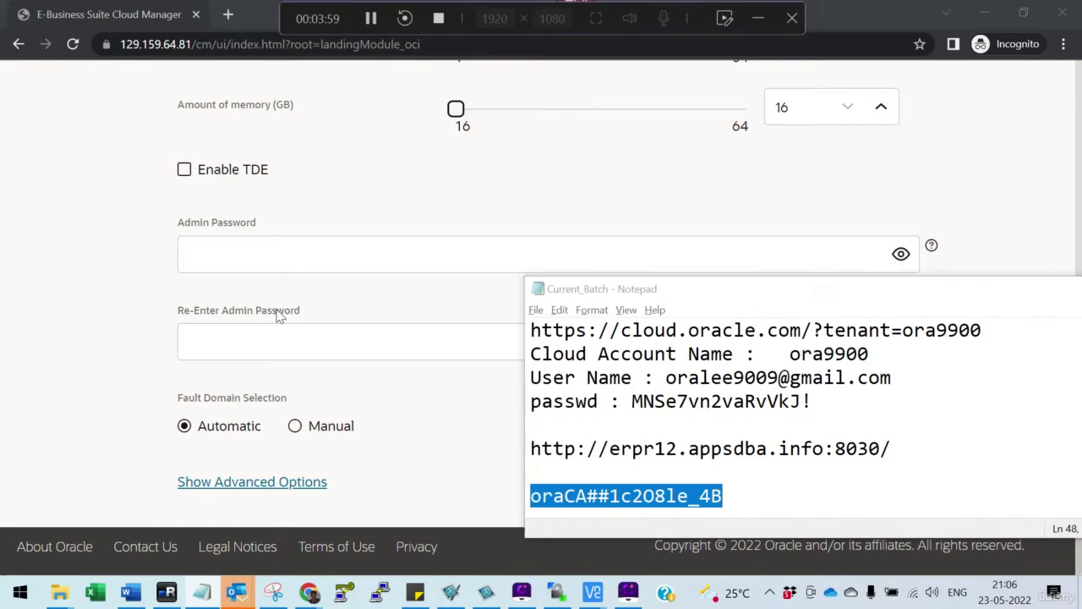
- Paste the password into Admin Password and its re-enter confirmation field
key(alt+Tab)
key(ctrl+v)
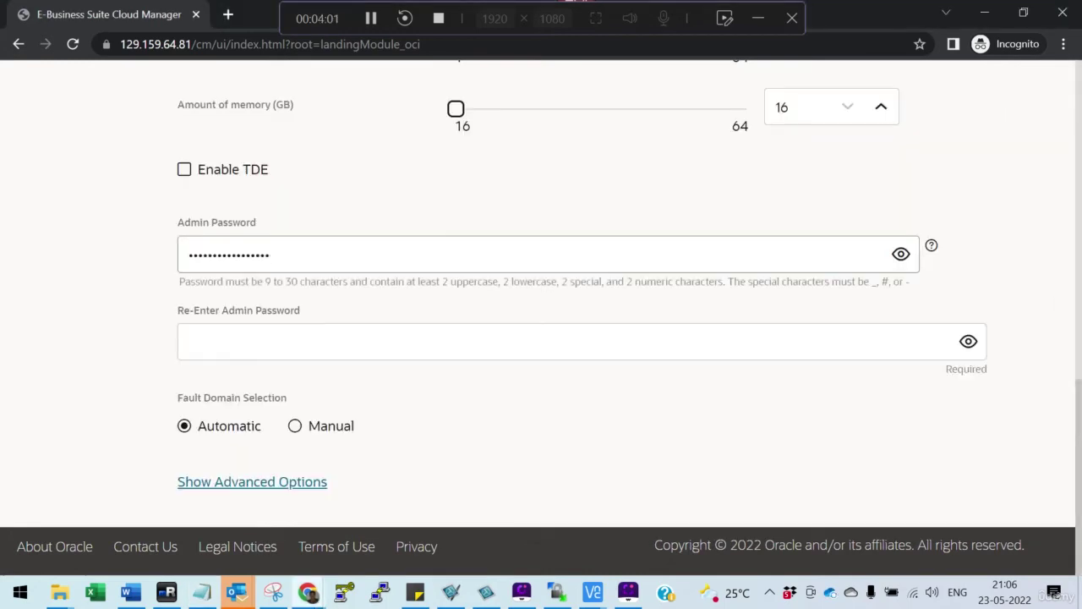
key(Tab)
key(ctrl+v)
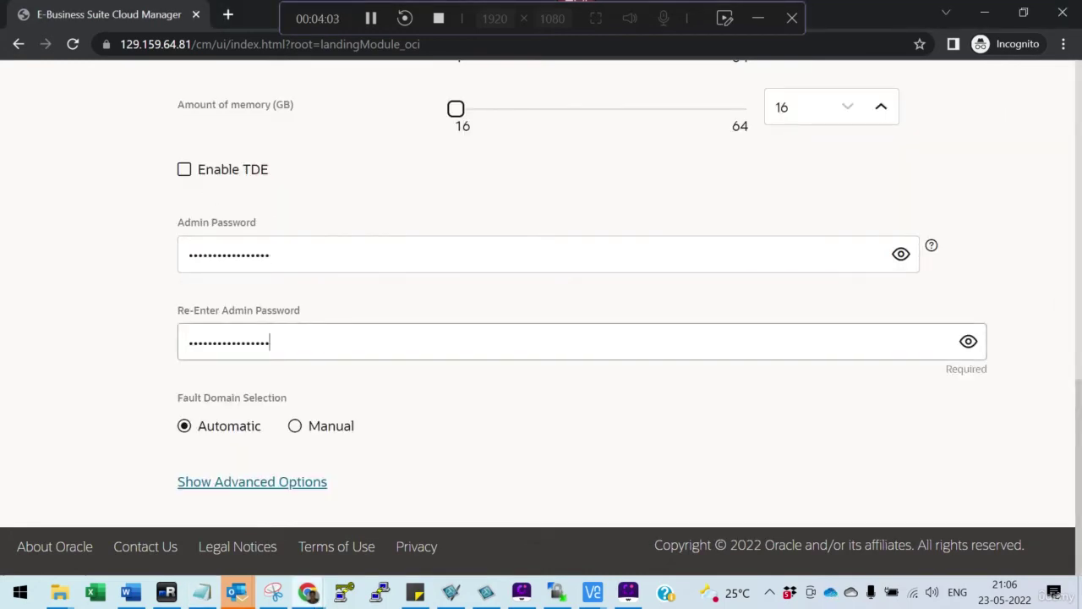
- In the advanced options, raise RMAN_CHANNEL_COUNT from 2 to 4, then continue to Application Tier
scroll(638, 380, up, 6)
scroll(637, 380, down, 6)
scroll(639, 381, up, 14)
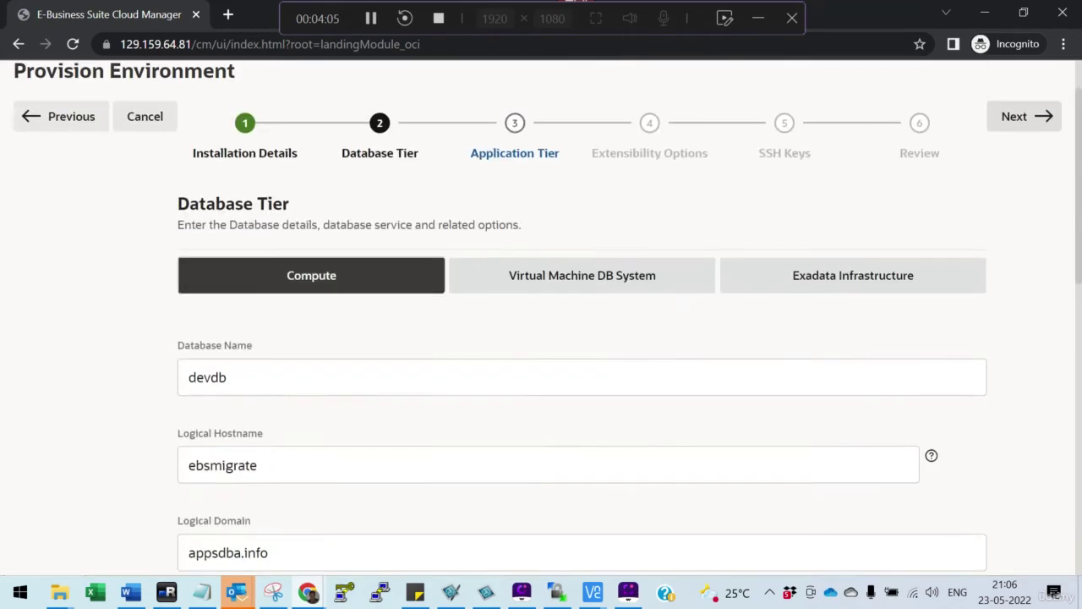
scroll(640, 383, down, 14)
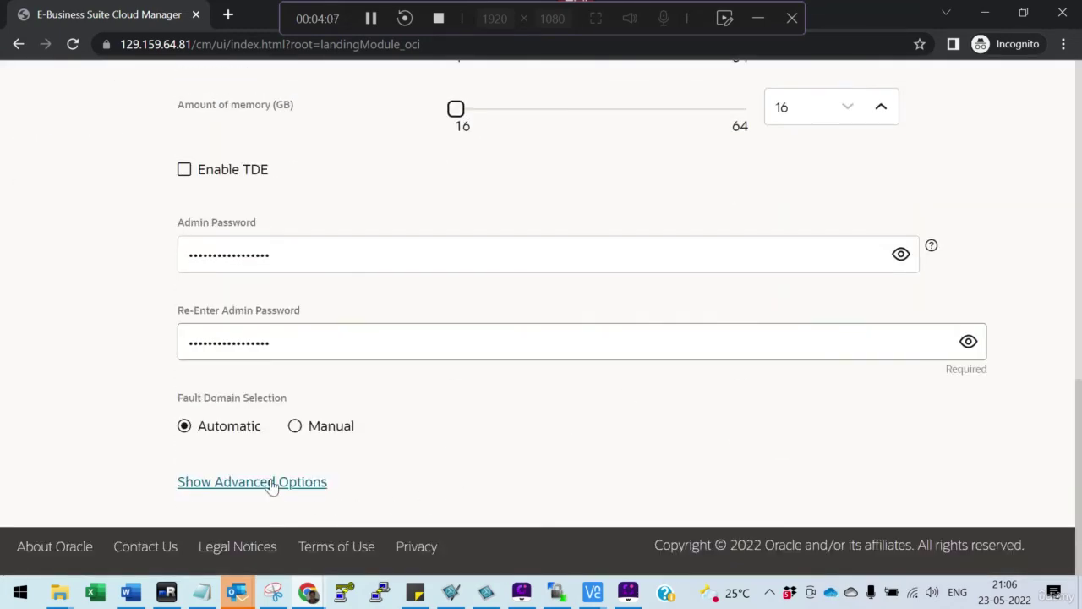
click(271, 482)
scroll(493, 437, down, 1)
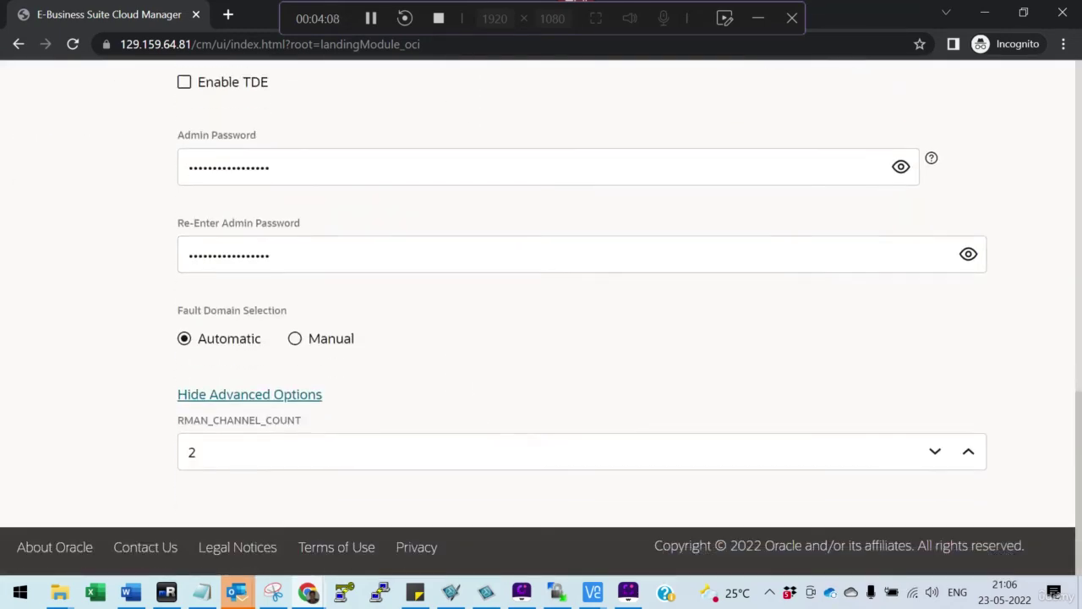
click(969, 454)
click(968, 453)
scroll(831, 409, up, 12)
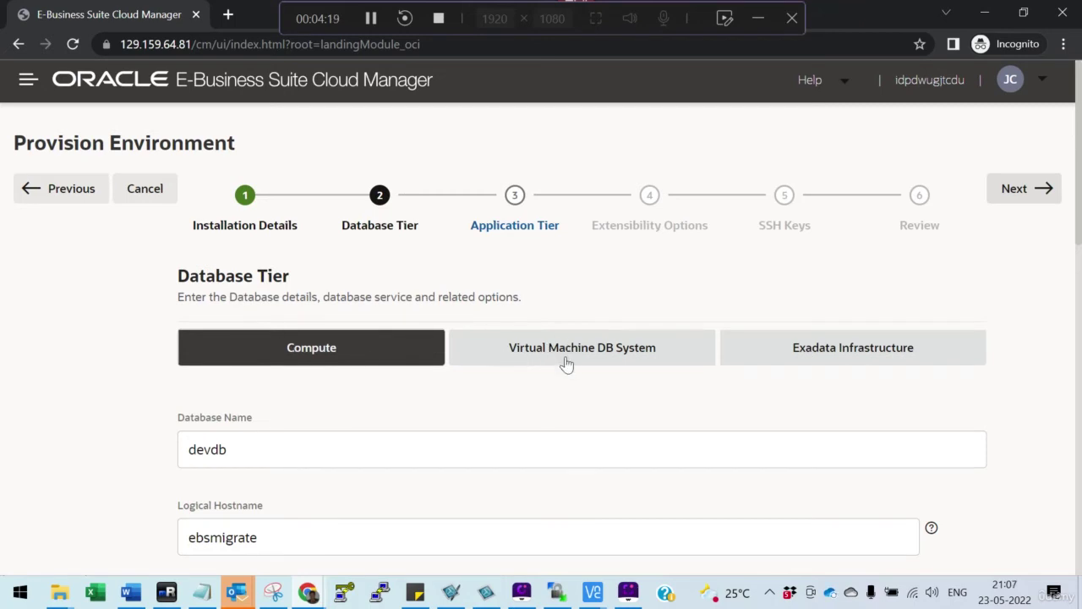
click(1024, 201)
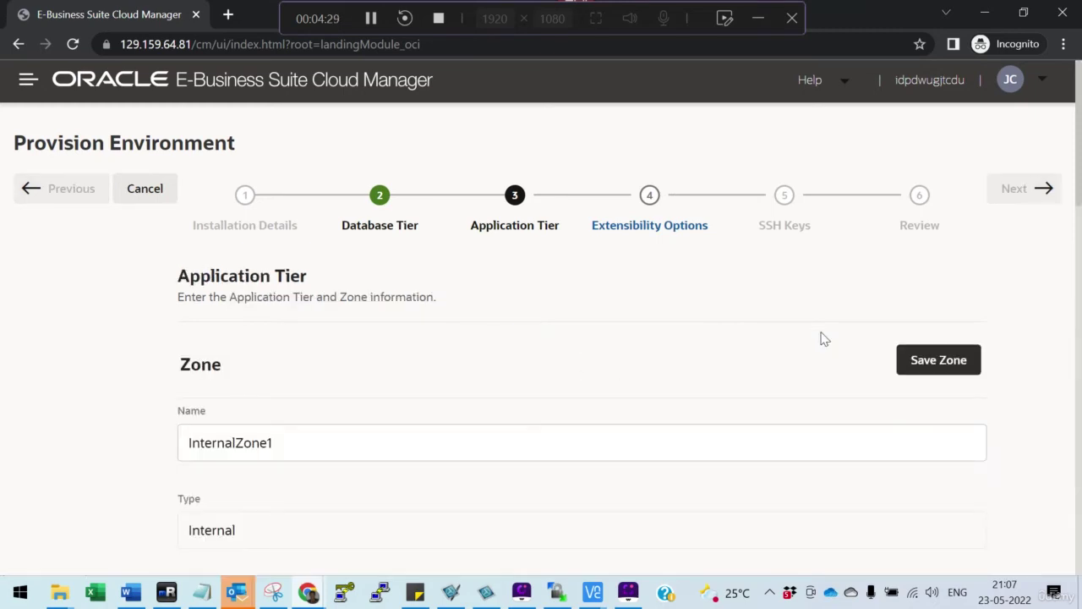
- Set Web Entry Type to Application Tier Node and Protocol to http
scroll(825, 338, down, 3)
scroll(822, 339, down, 4)
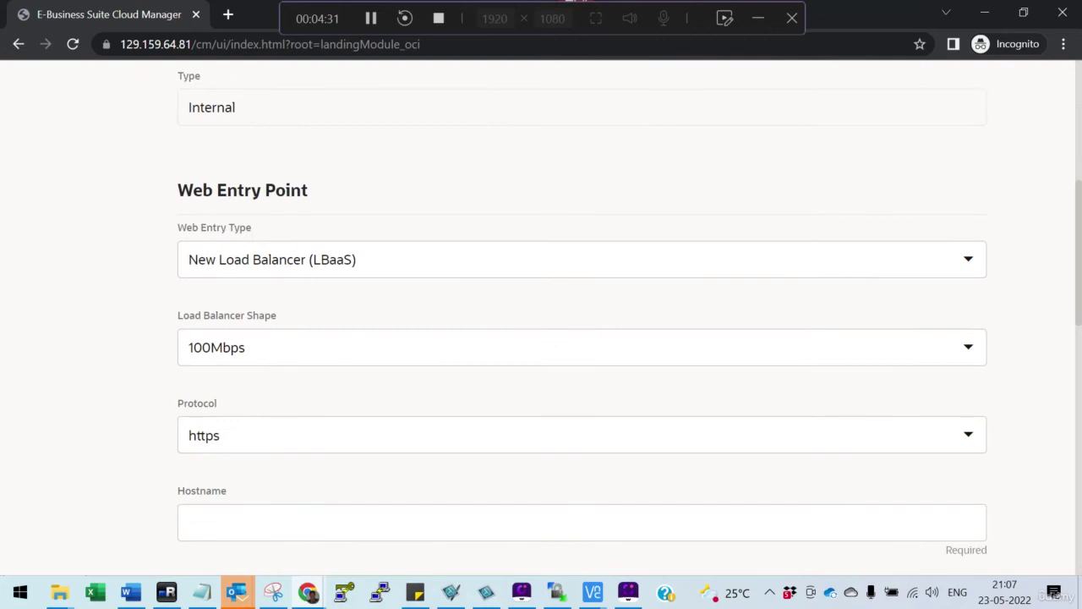
click(974, 267)
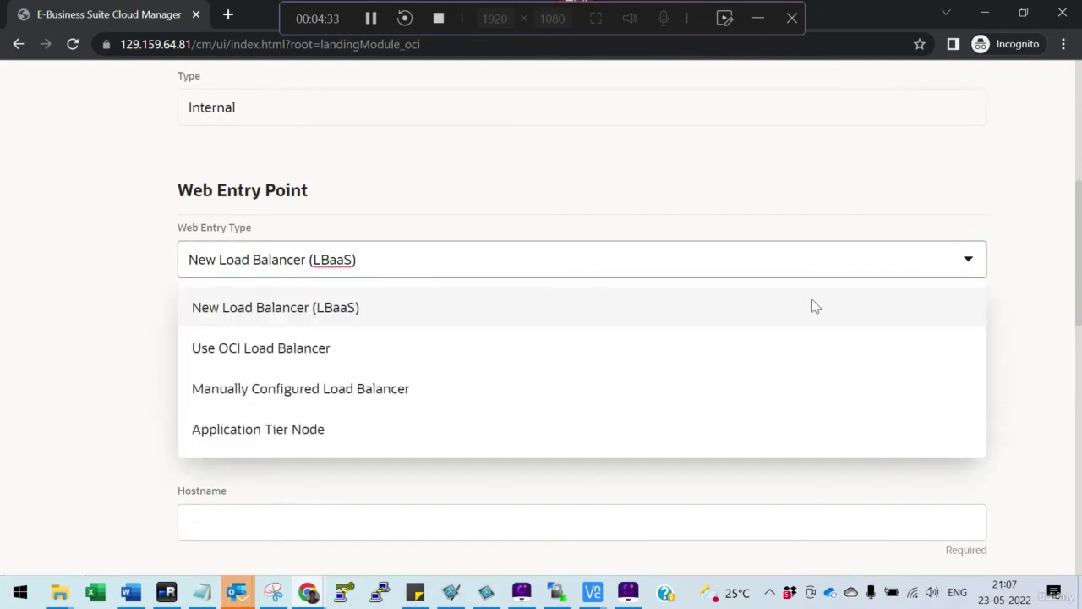
click(287, 440)
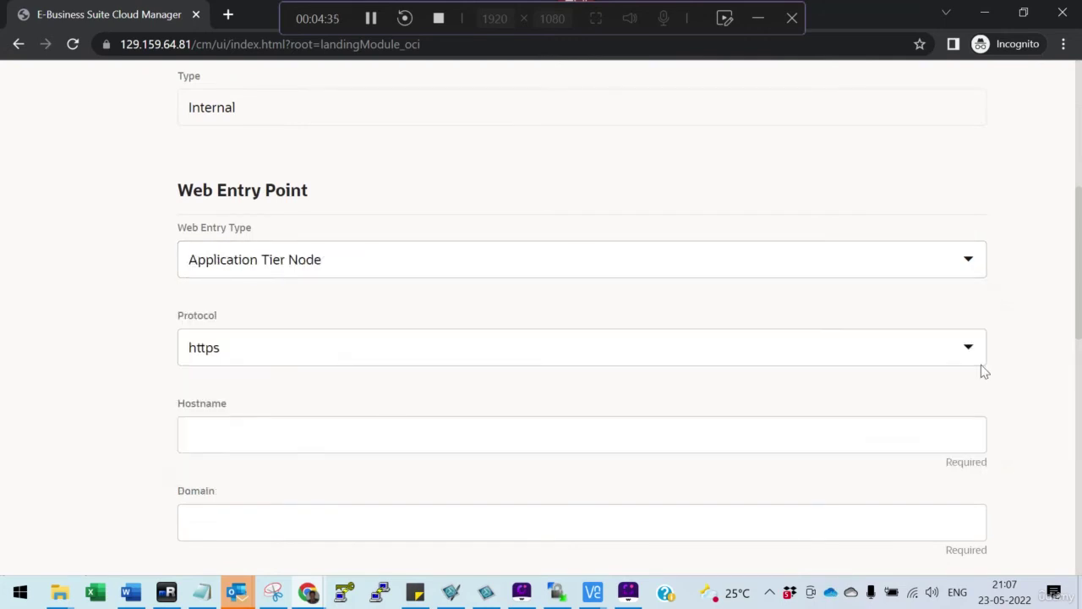
click(969, 352)
click(278, 440)
- Locate Application Details in the Word guide and select the hostname ebsmigrate
click(129, 592)
scroll(439, 418, down, 4)
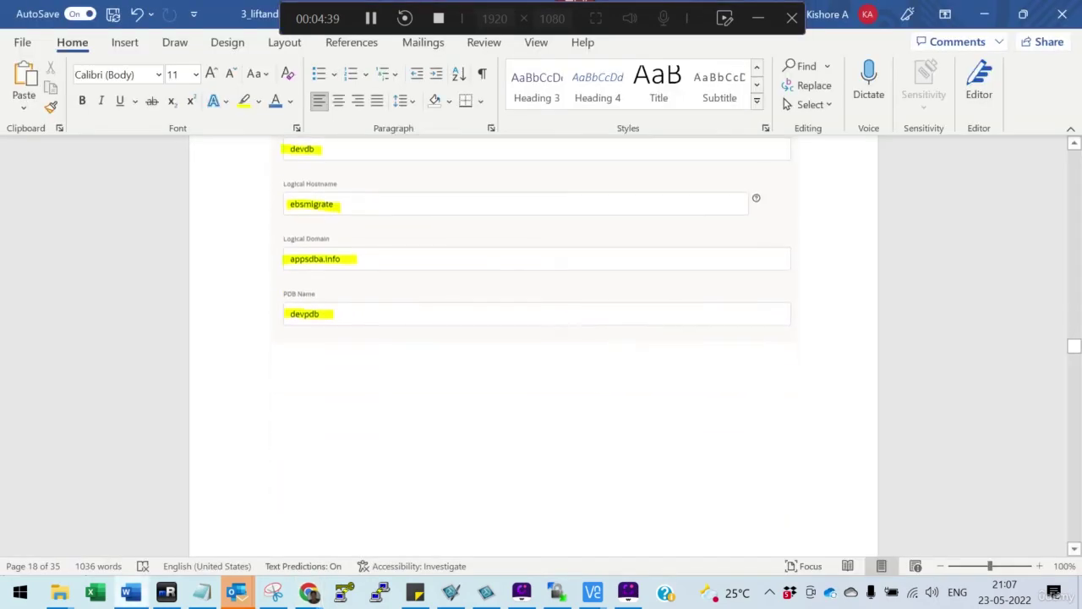
scroll(440, 418, up, 2)
scroll(439, 418, down, 15)
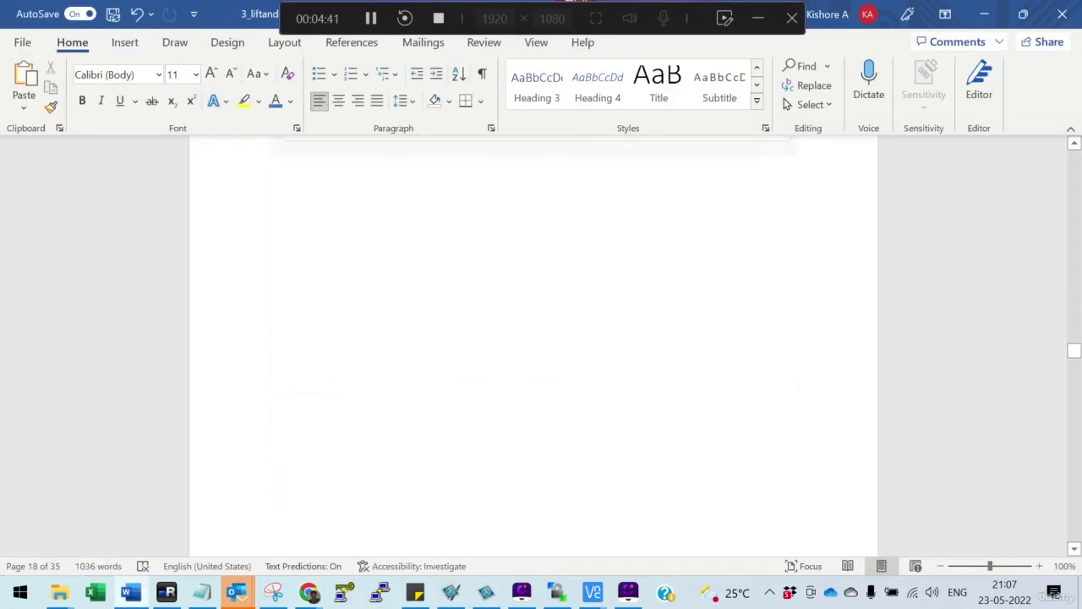
scroll(533, 347, down, 4)
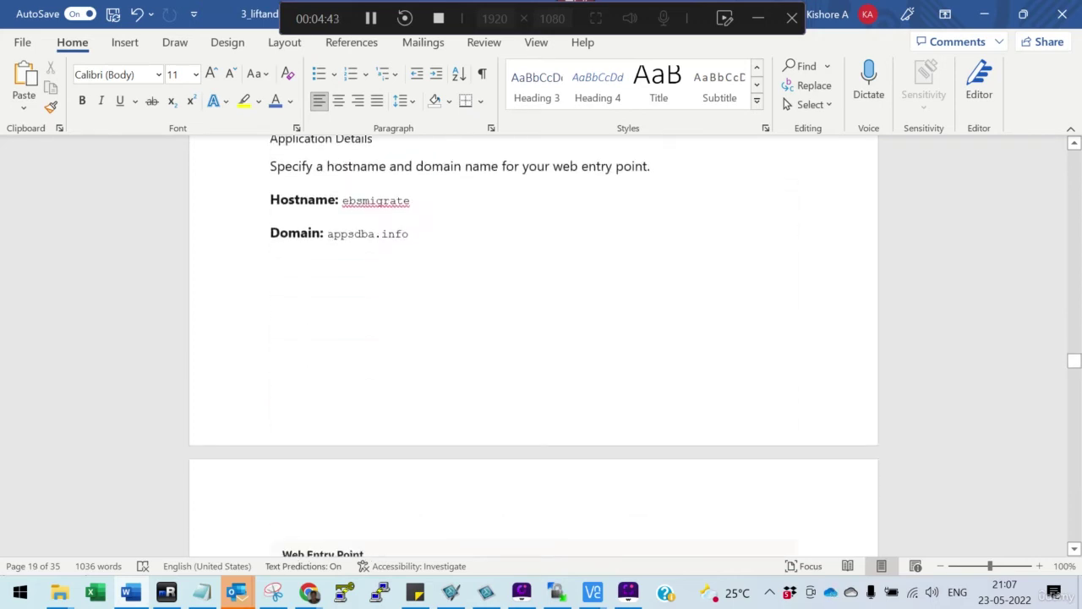
scroll(440, 418, down, 5)
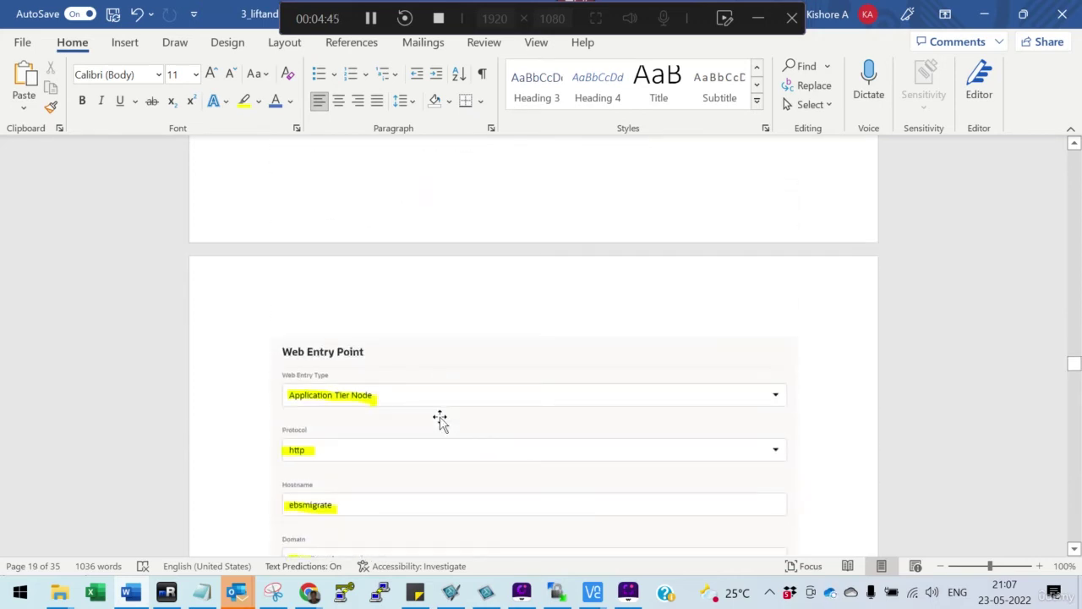
scroll(439, 417, up, 5)
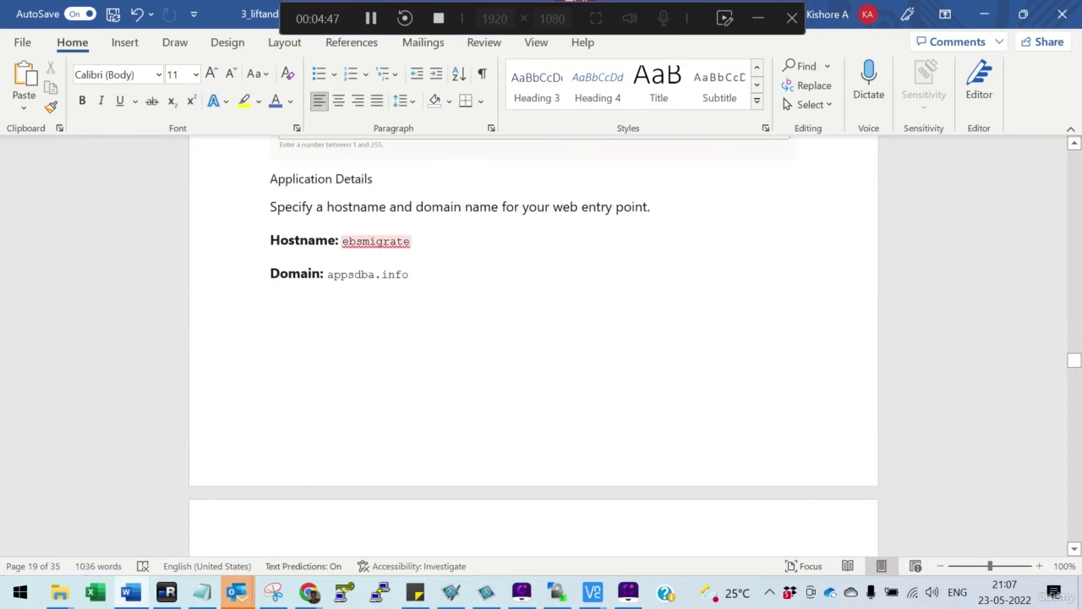
double_click(407, 248)
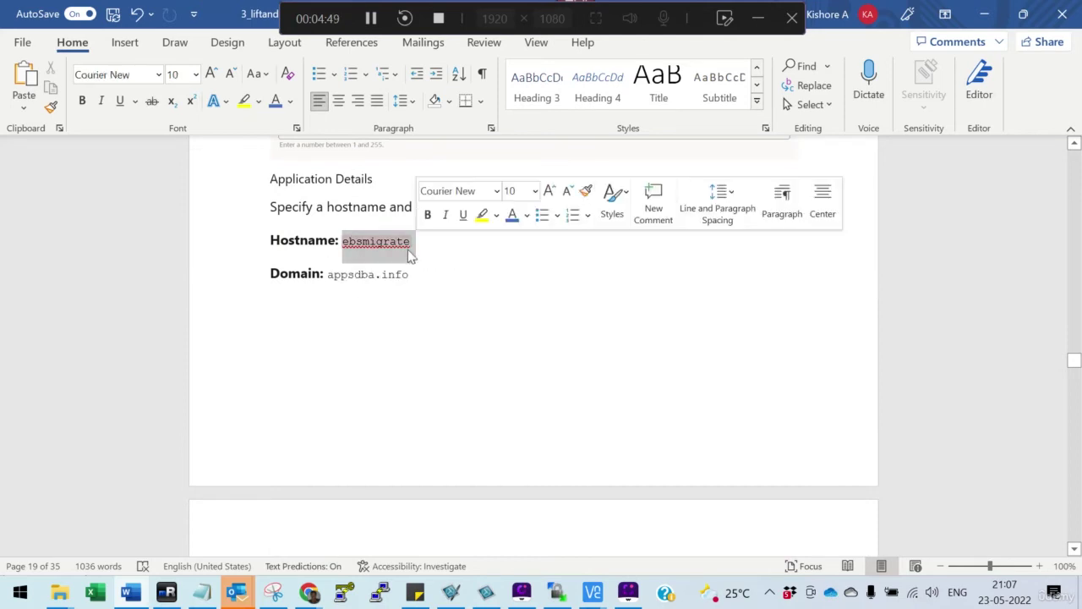
- Enter hostname ebsmigrate and domain appsdba.info for the web entry point
key(ctrl+c)
key(alt+Tab)
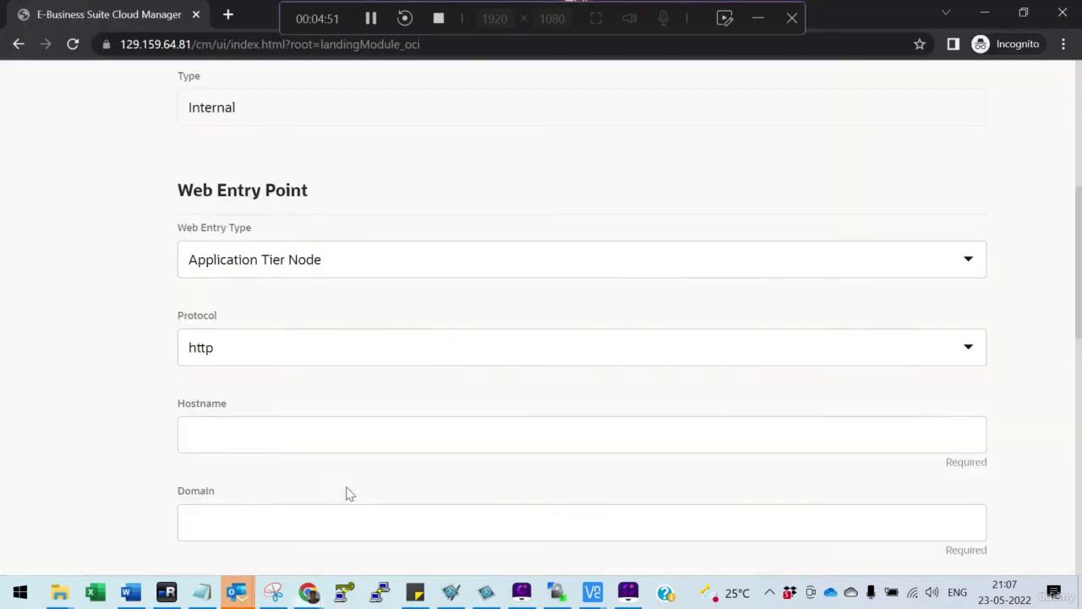
click(346, 435)
key(ctrl+v)
click(346, 531)
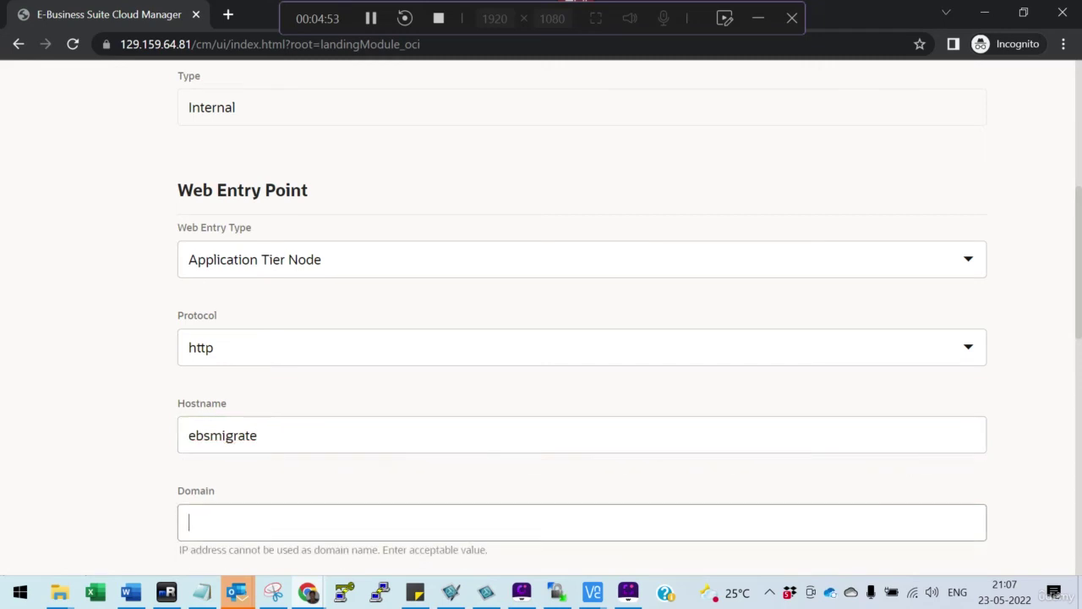
text(appsdba.info)
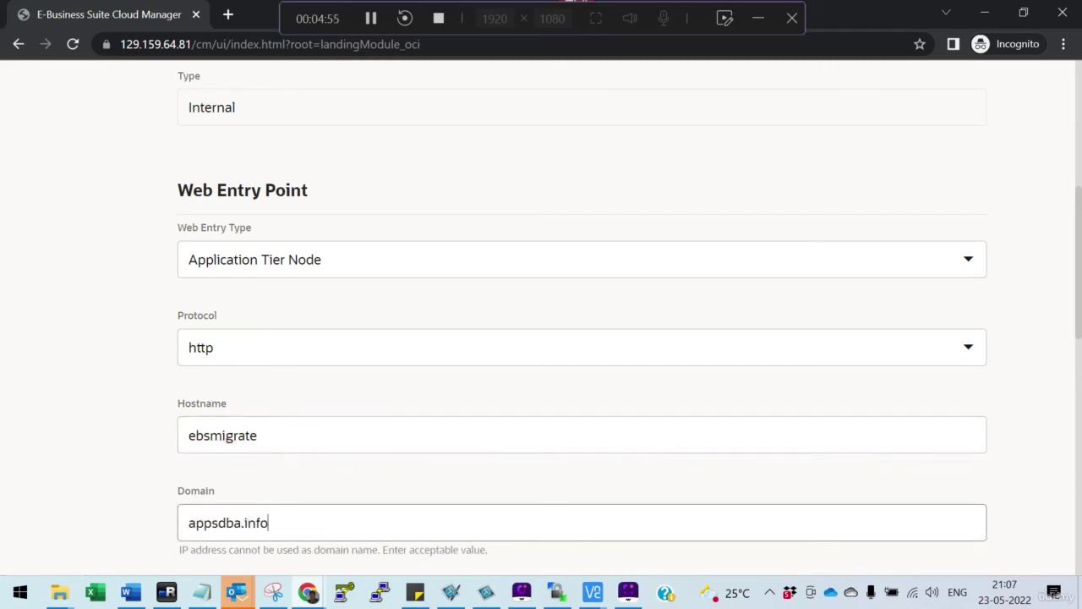
- Keep the File System Type set to Non-Shared
scroll(303, 497, down, 5)
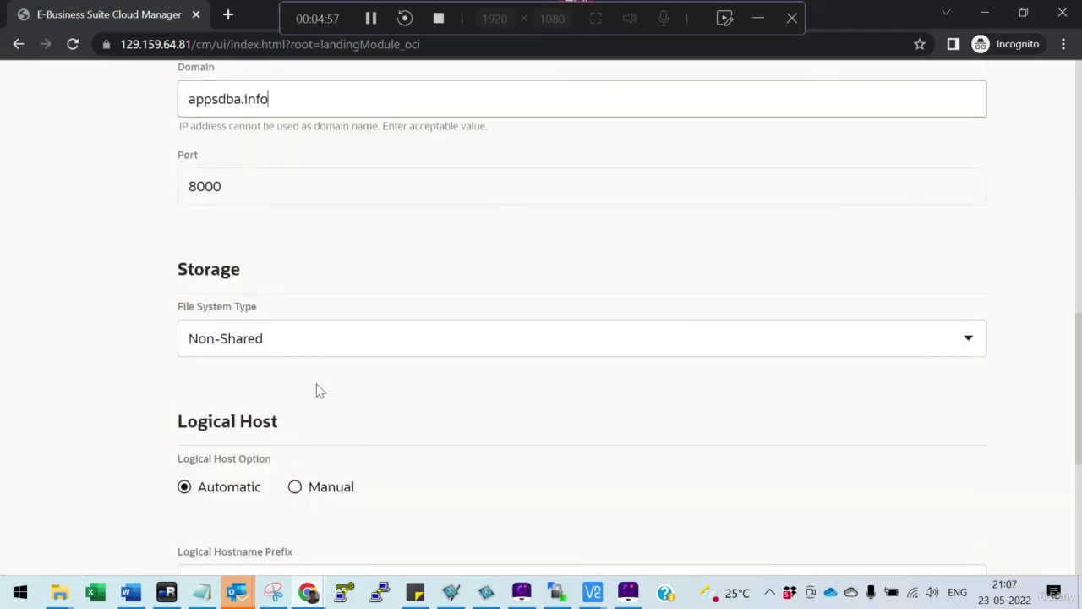
scroll(317, 355, down, 1)
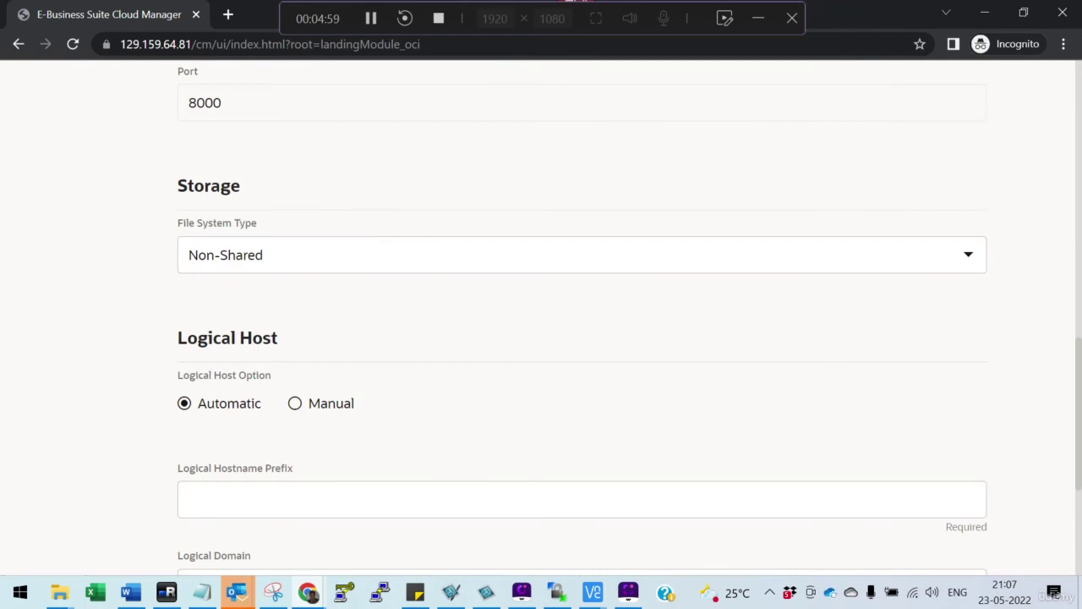
click(971, 262)
click(969, 204)
scroll(970, 213, down, 3)
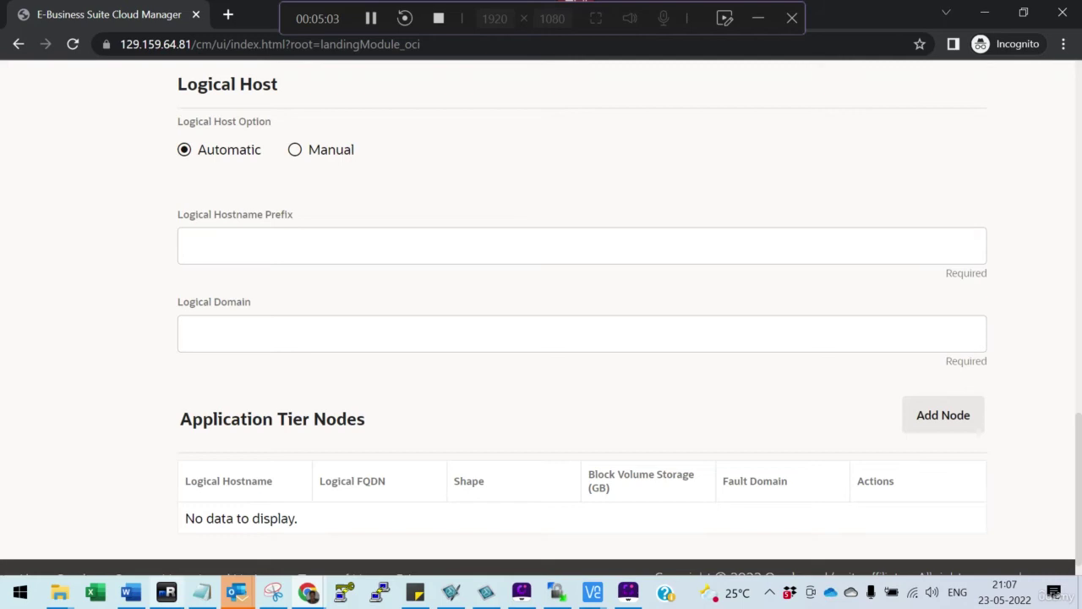
- Copy the Logical Hostname Prefix value ebsbackupprefix from the Word guide
click(131, 592)
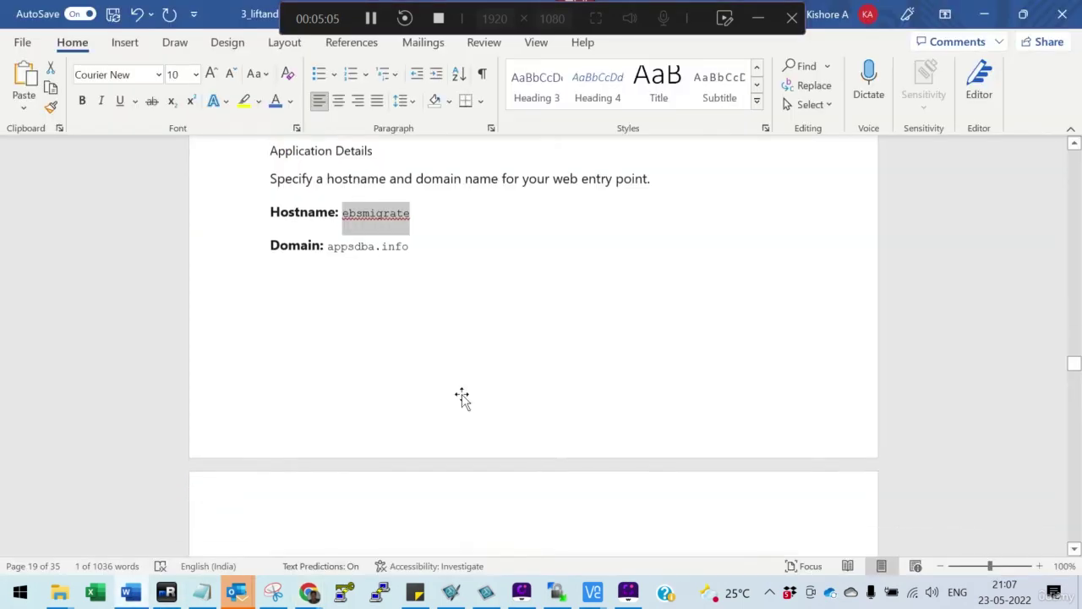
scroll(462, 397, down, 1)
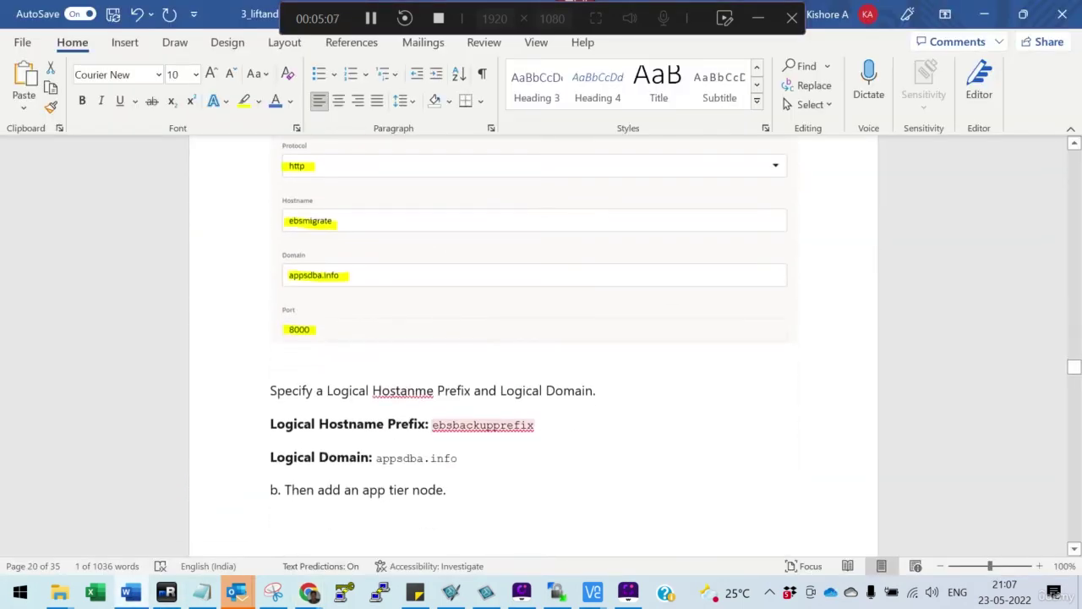
drag(433, 425, 534, 425)
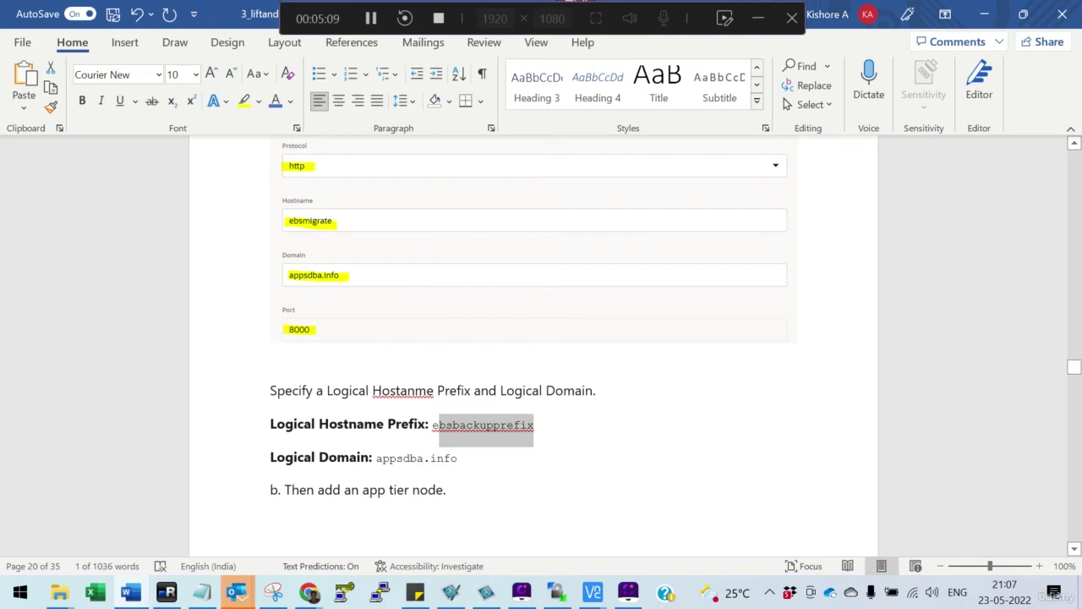
drag(432, 425, 534, 425)
key(ctrl+c)
key(alt+Tab)
- Set Logical Hostname Prefix to ebsbackupprefix and Logical Domain to appsdba.info
click(581, 246)
key(ctrl+v)
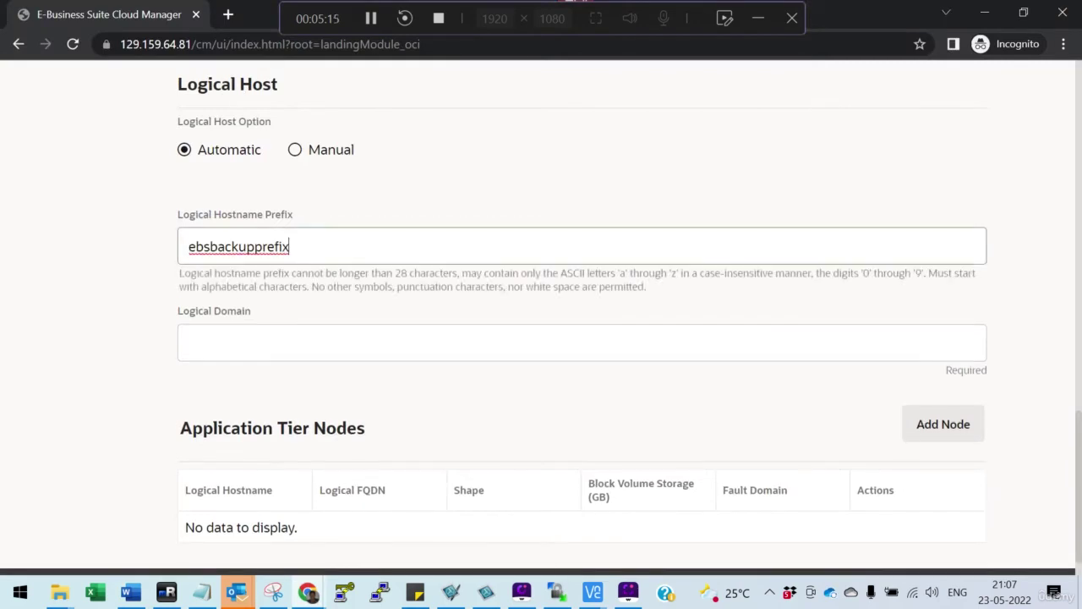
key(Tab)
text(appsdba.info)
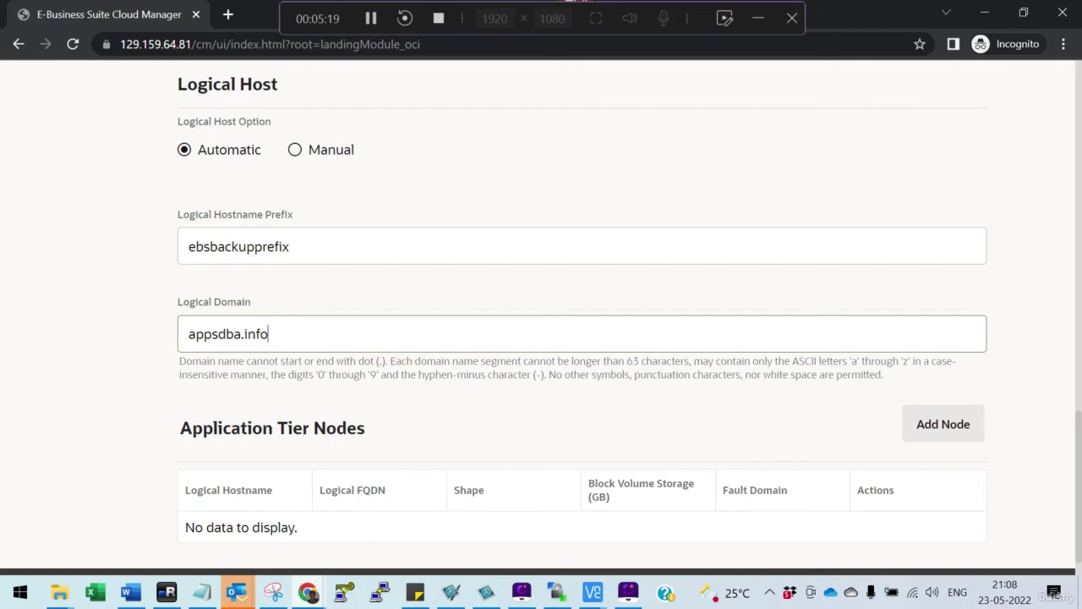
- Add application tier node ebsbackupprefix01 with default settings and 150 GB storage
scroll(652, 442, down, 1)
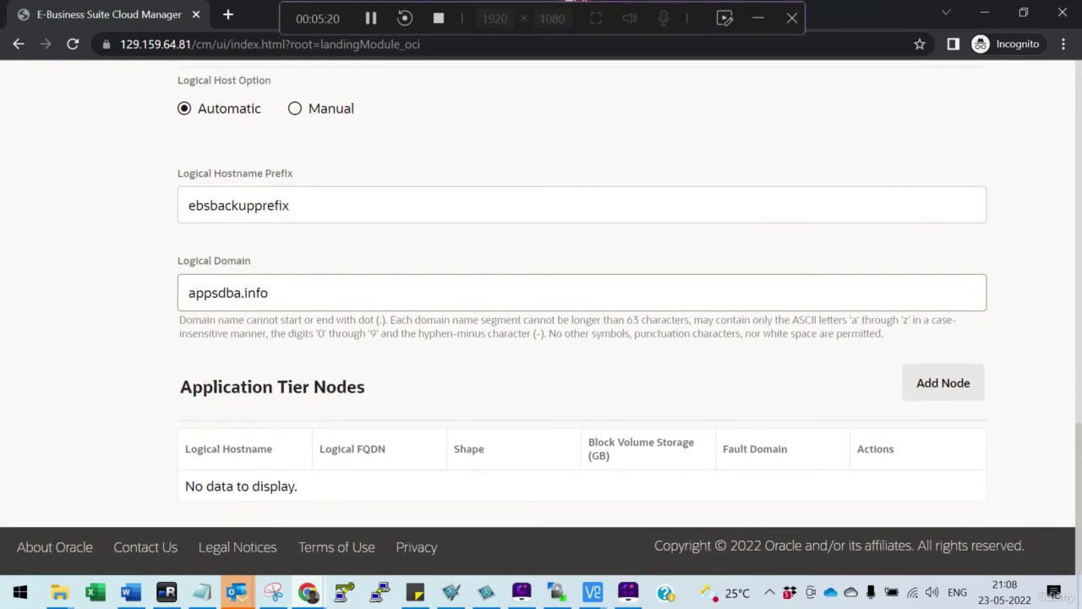
click(935, 388)
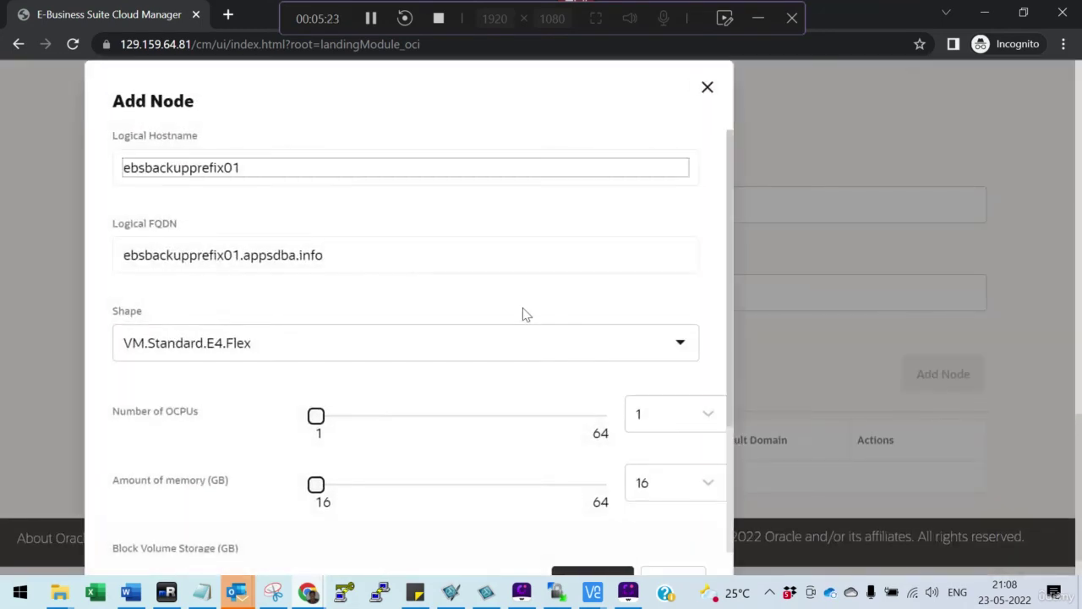
scroll(523, 314, down, 3)
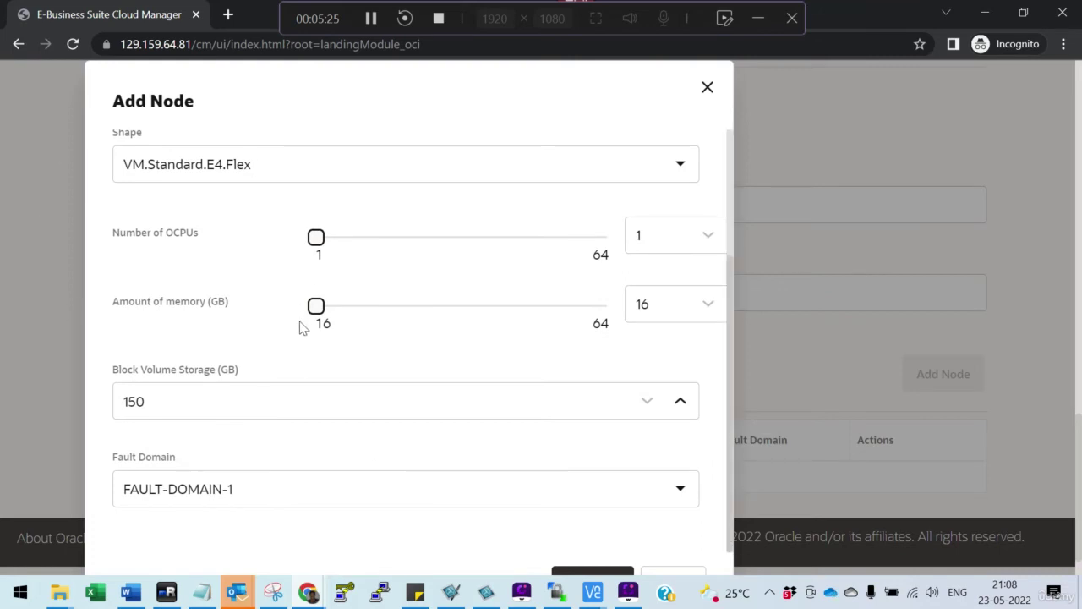
key(ctrl+minus)
click(588, 516)
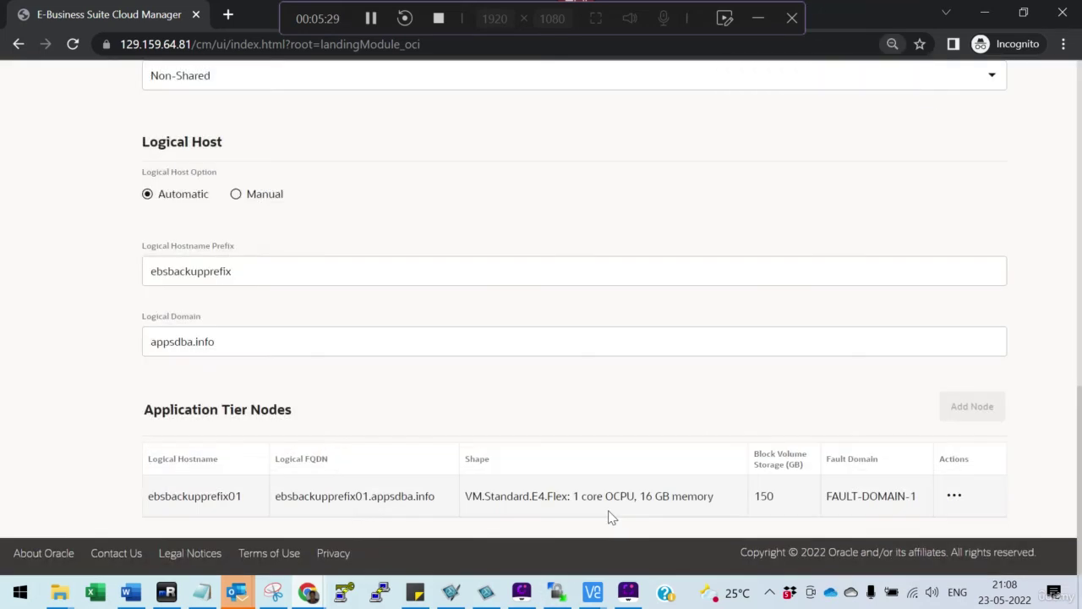
scroll(664, 464, up, 4)
scroll(664, 464, up, 5)
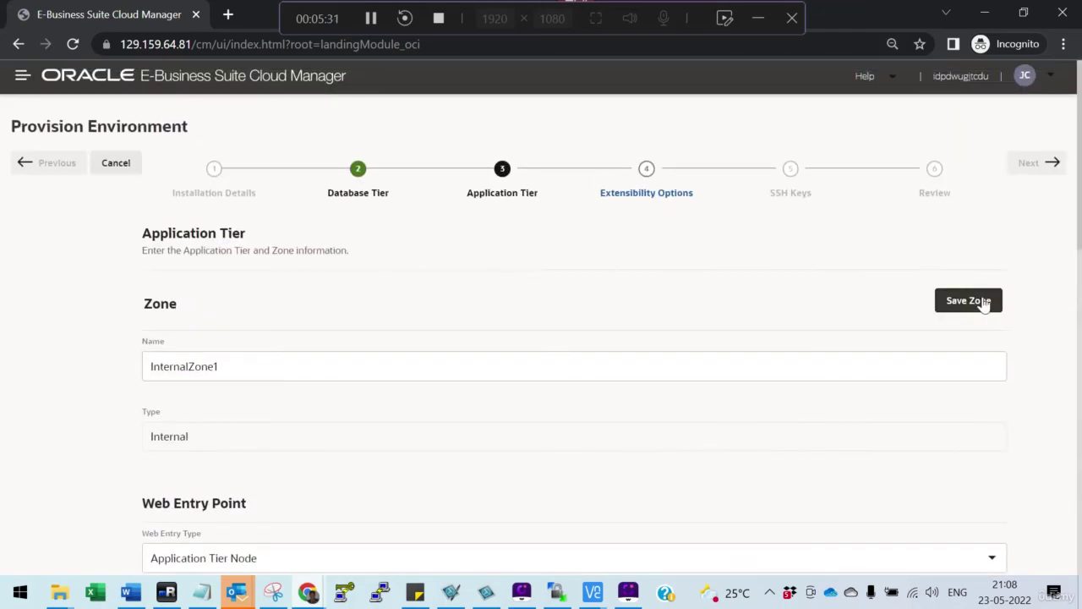
- Save zone InternalZone1 and advance past Extensibility Options to SSH Keys
click(981, 302)
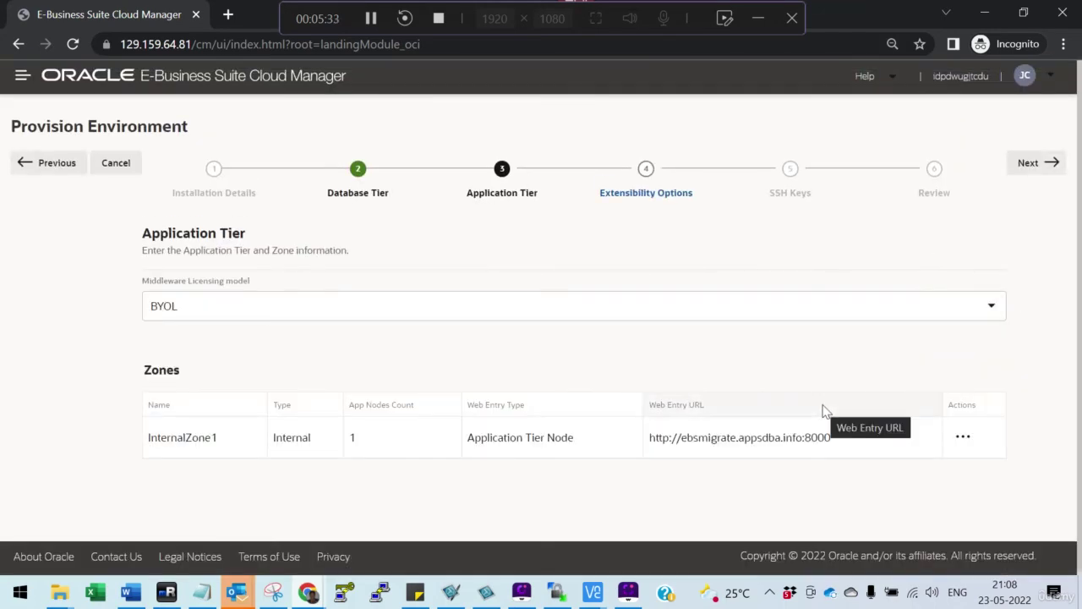
click(1030, 166)
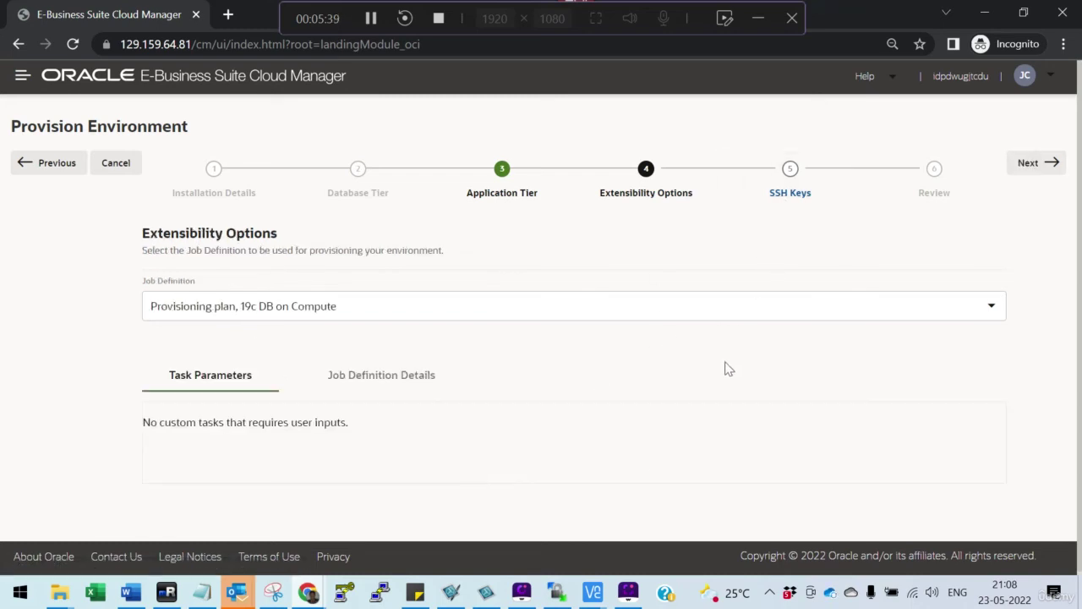
click(1038, 167)
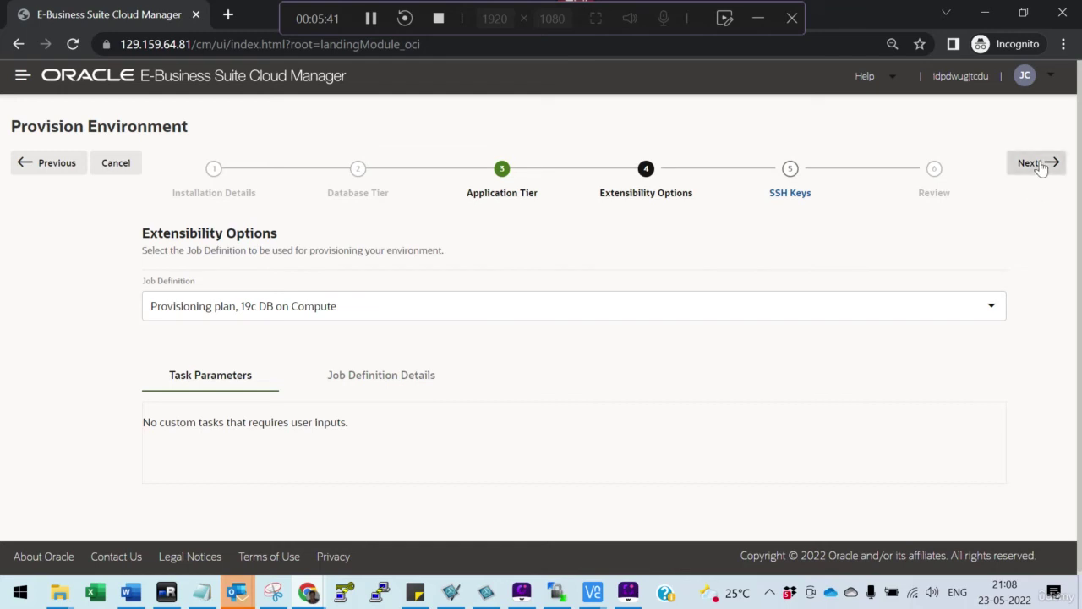
- Upload SSH key appsdba.pub for all tiers and proceed to Review
click(976, 299)
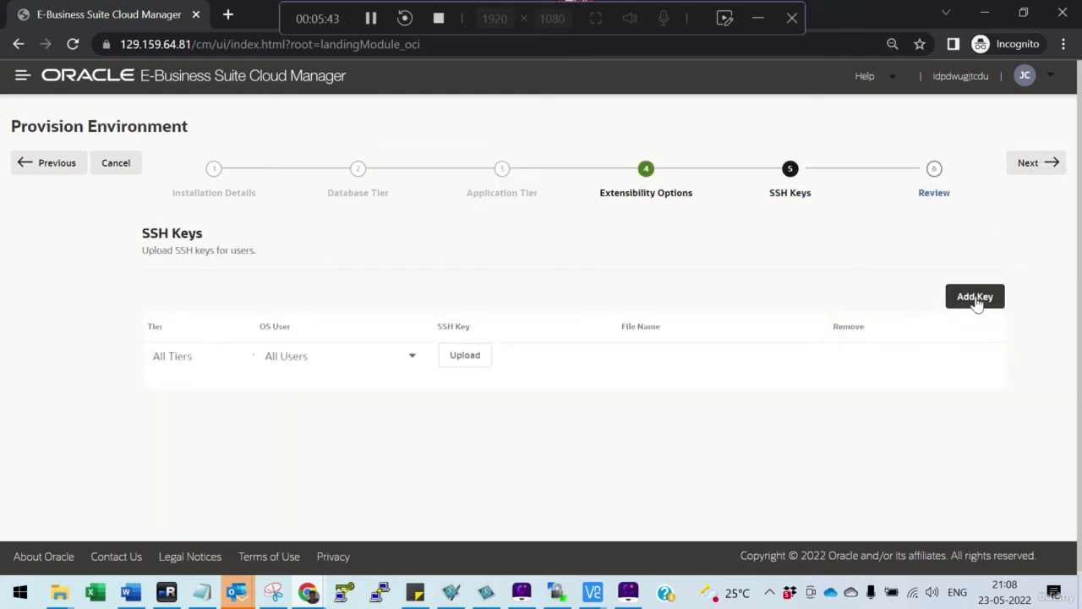
click(787, 367)
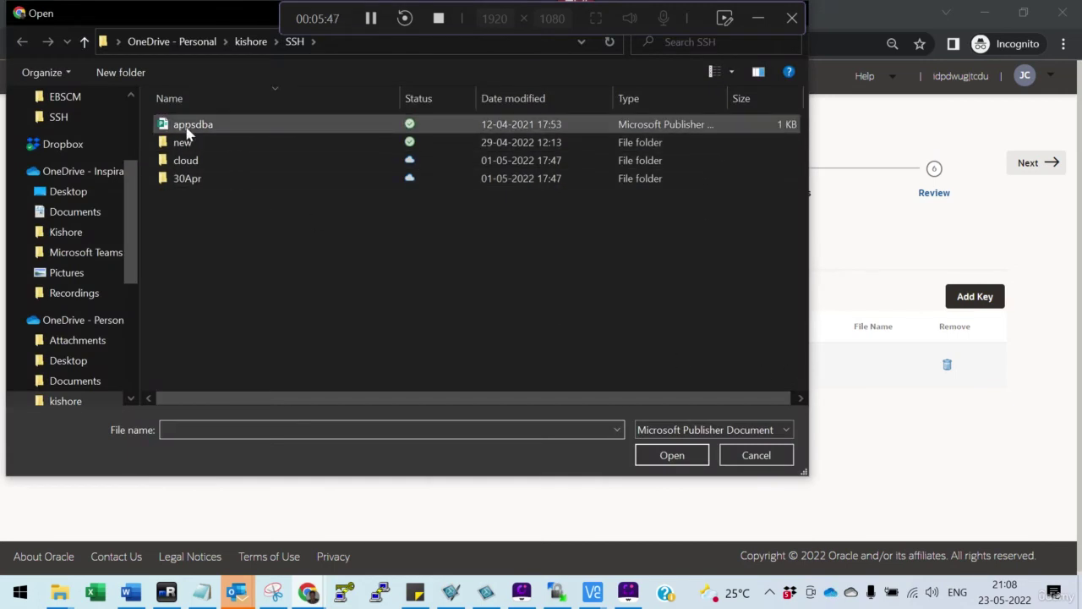
double_click(199, 118)
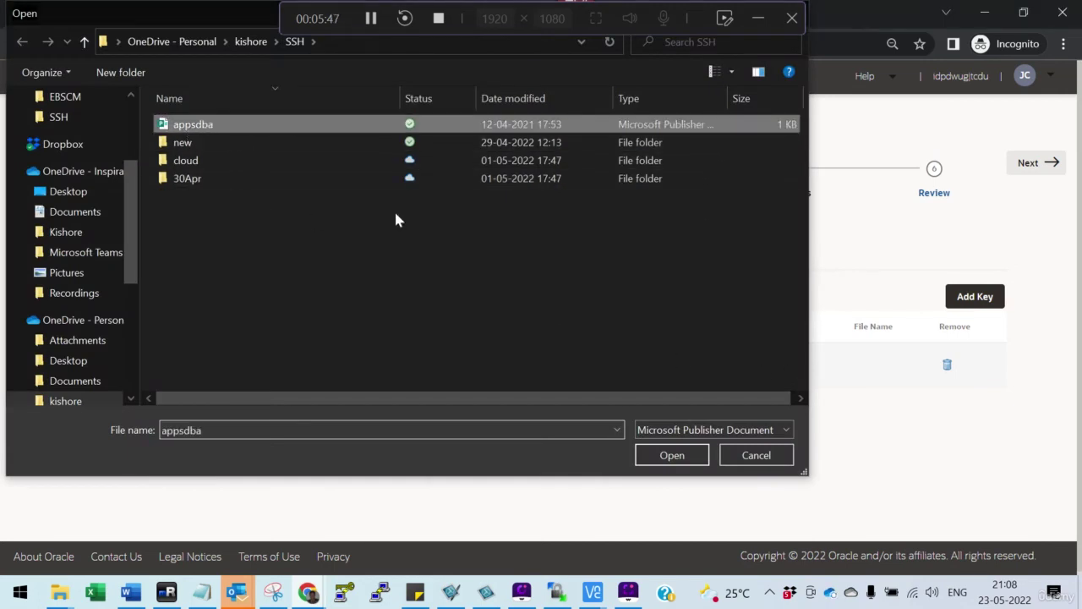
click(1027, 162)
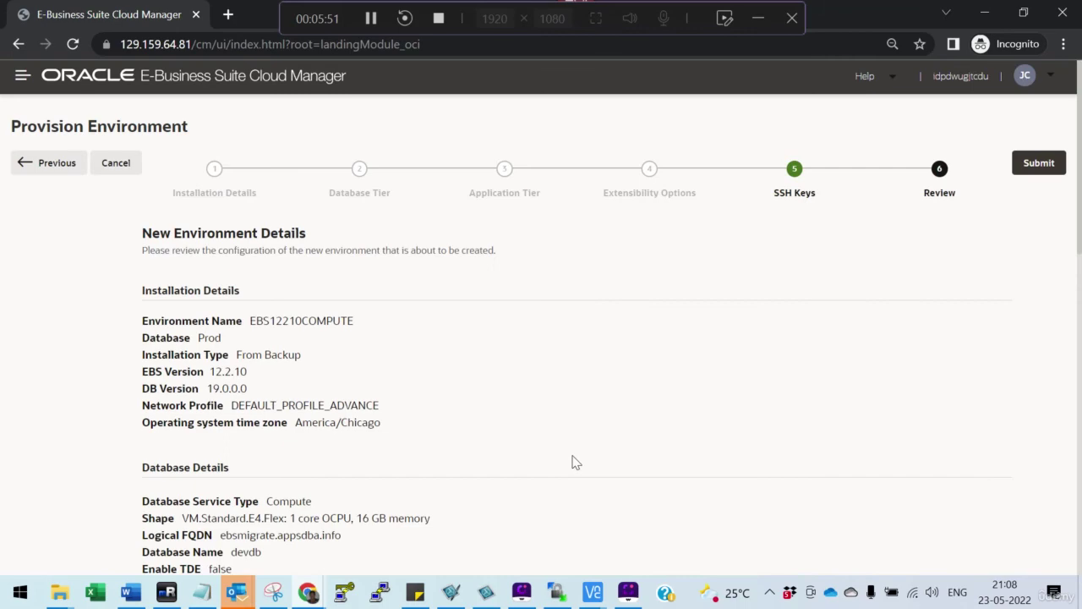
scroll(573, 462, down, 10)
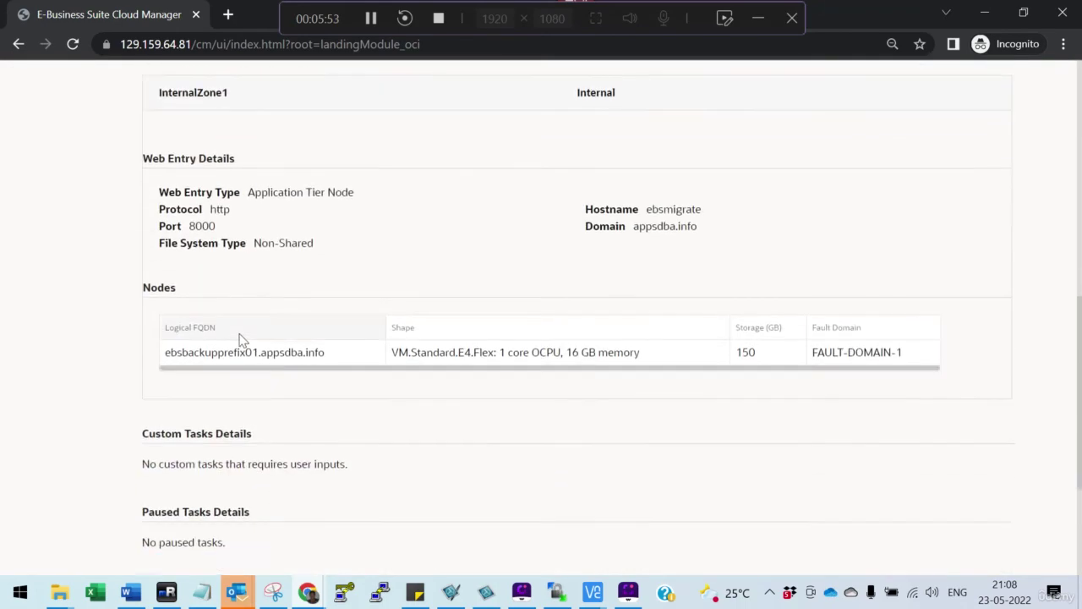
scroll(239, 340, down, 3)
scroll(236, 387, up, 15)
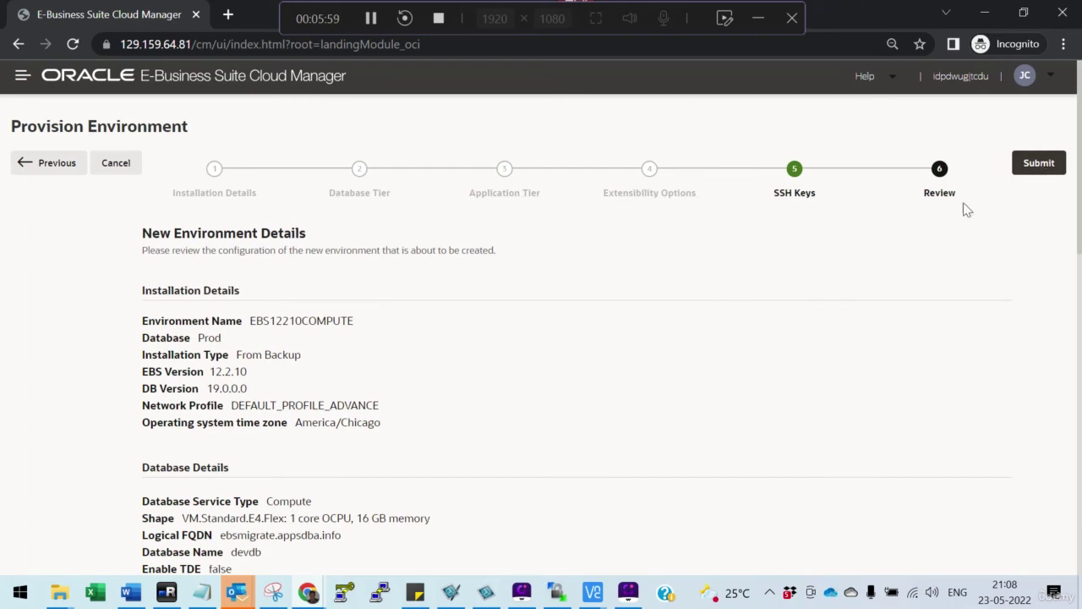
scroll(498, 340, down, 6)
scroll(498, 341, up, 4)
scroll(498, 341, up, 2)
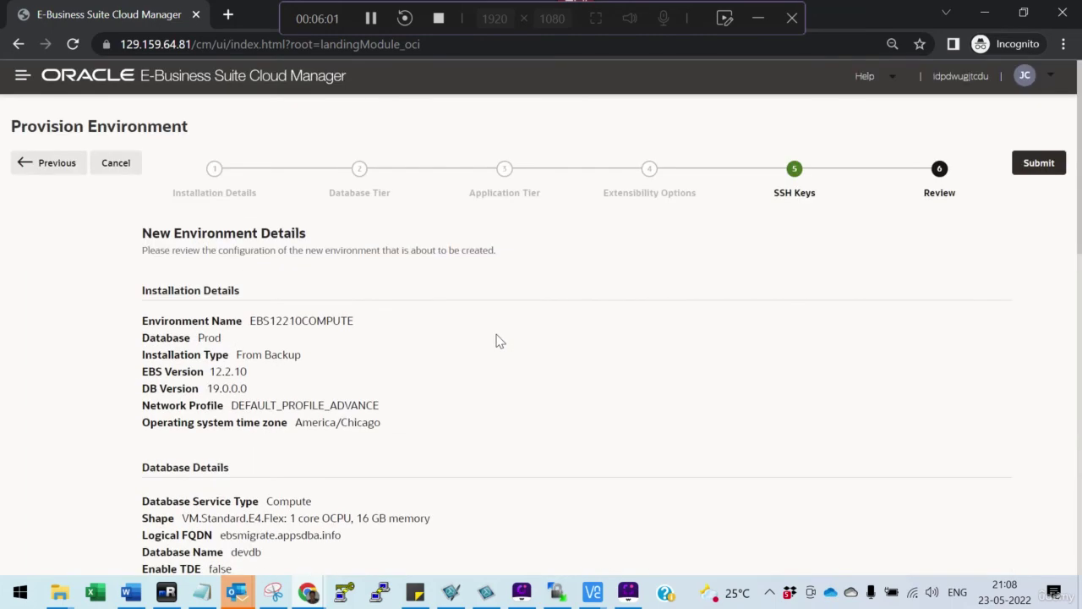
- Submit the EBS12210COMPUTE provisioning request from the Review page
click(1040, 162)
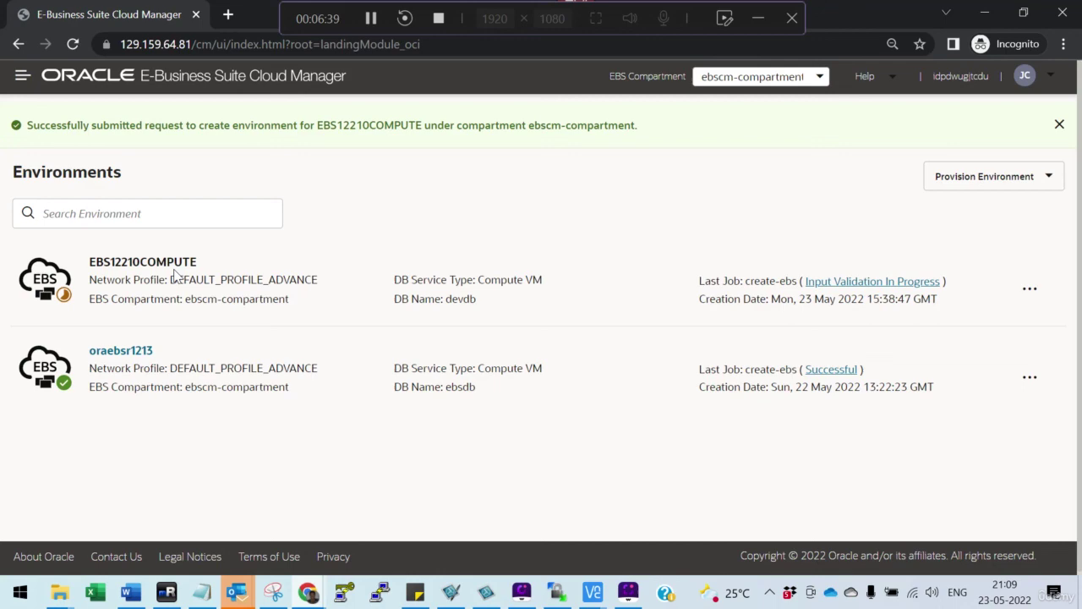
- Return to the top of the Word guide and show the Lift and Shift overview diagram
click(130, 592)
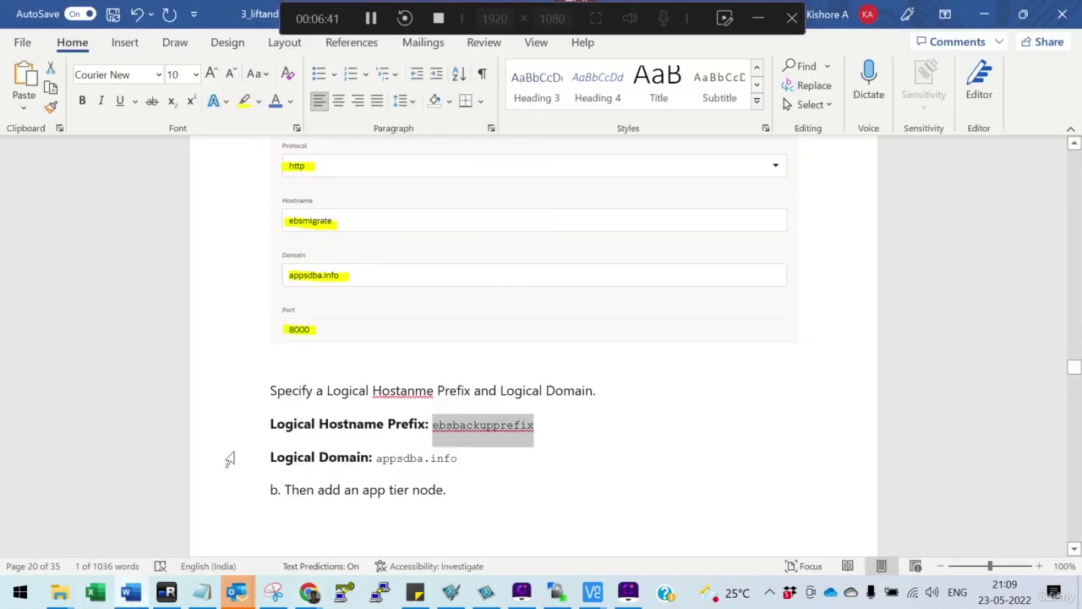
drag(1074, 367, 1075, 165)
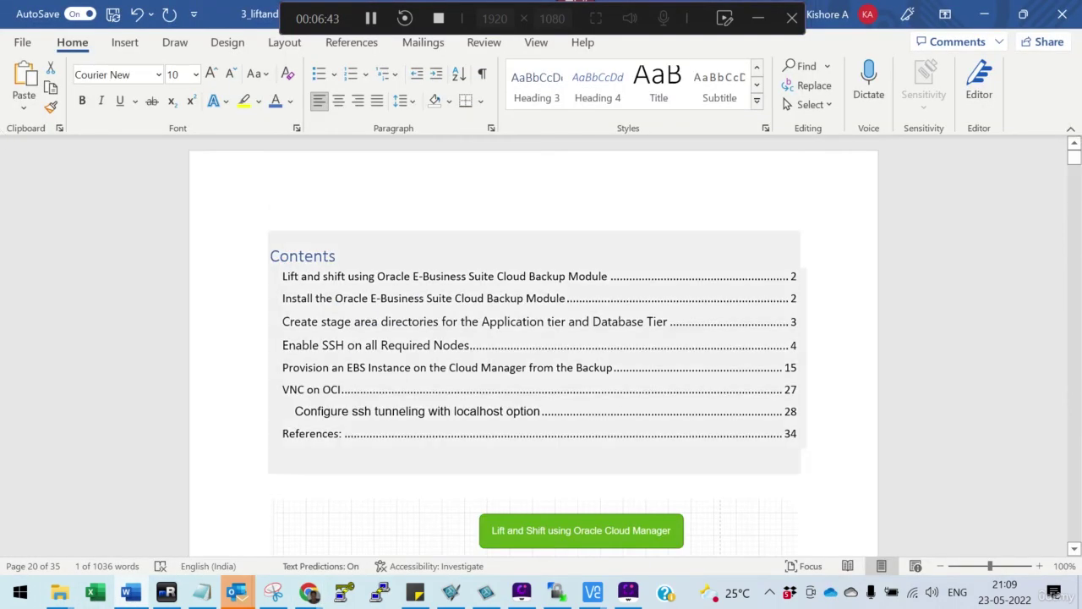
scroll(411, 390, down, 5)
scroll(413, 394, down, 2)
scroll(414, 387, up, 4)
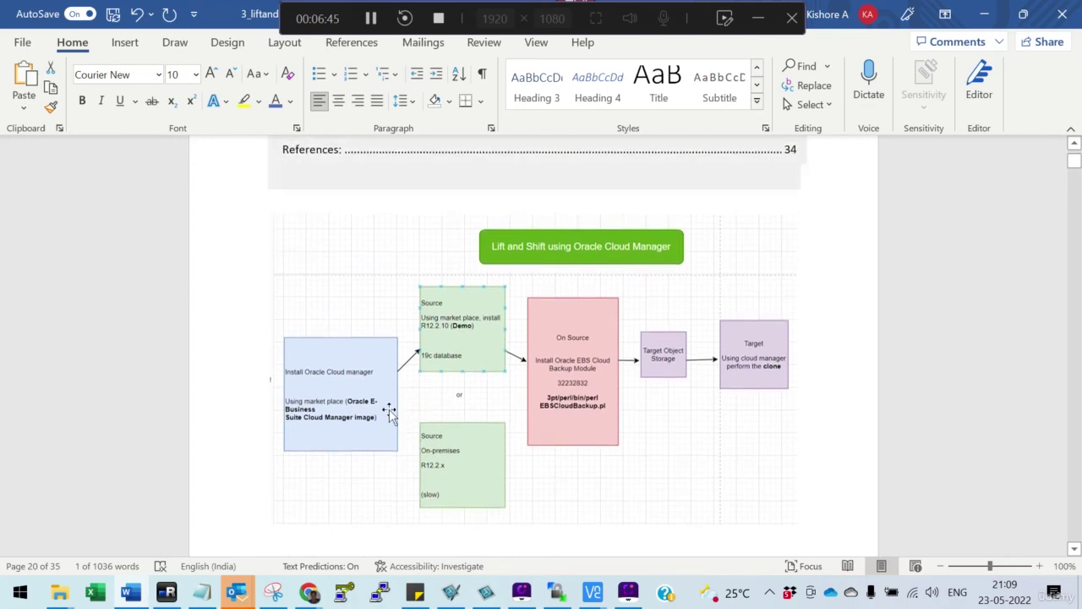